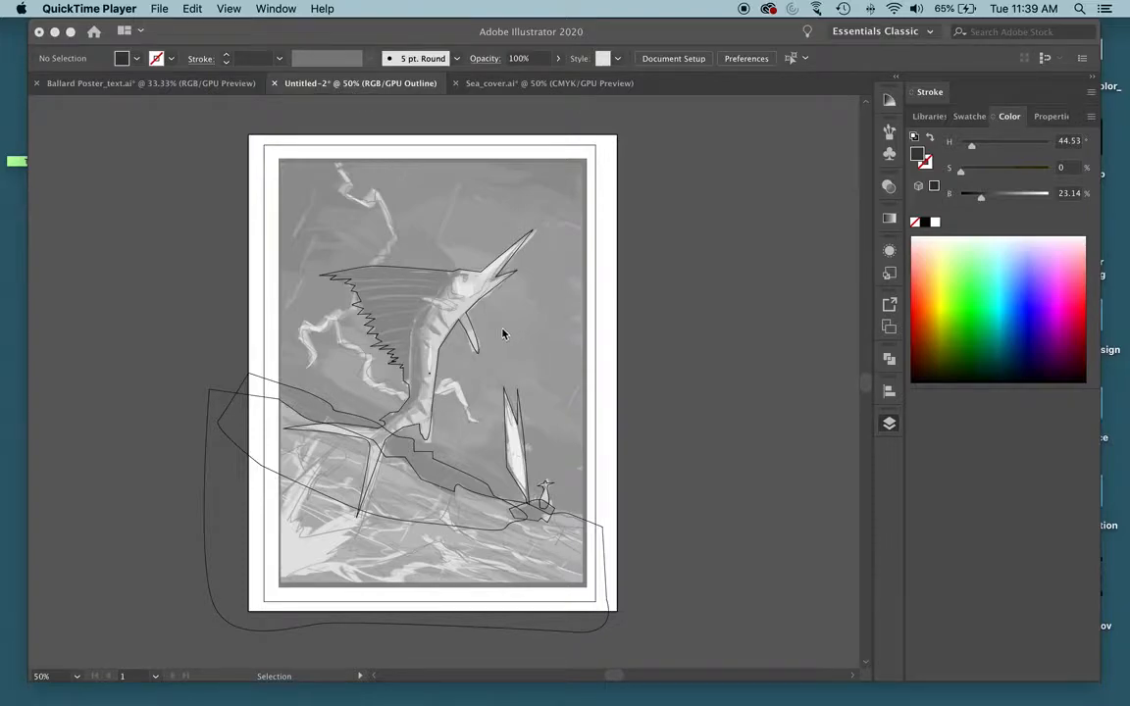
Show the artwork in filled preview and toggle the fish layer's visibility to check the fish silhouette.
click(420, 47)
key(super+y)
key(super+equal)
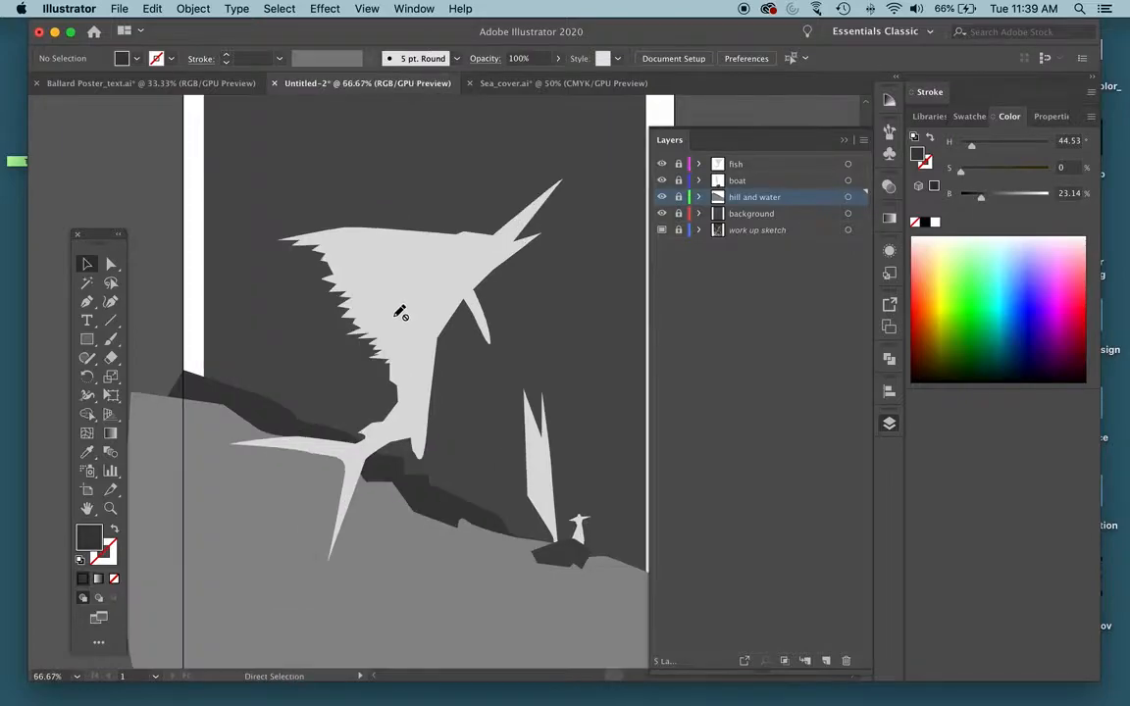
key(super+equal)
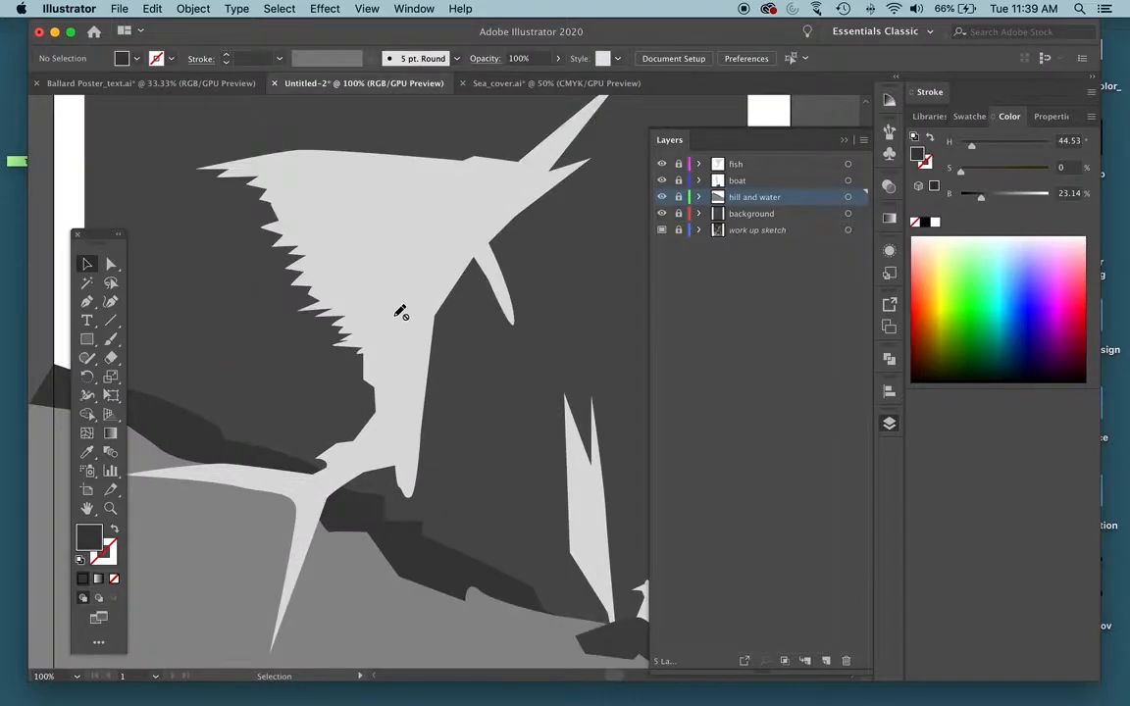
click(662, 165)
click(662, 165)
click(662, 165)
click(662, 165)
Make the fish layer active and unlock it for editing.
click(731, 165)
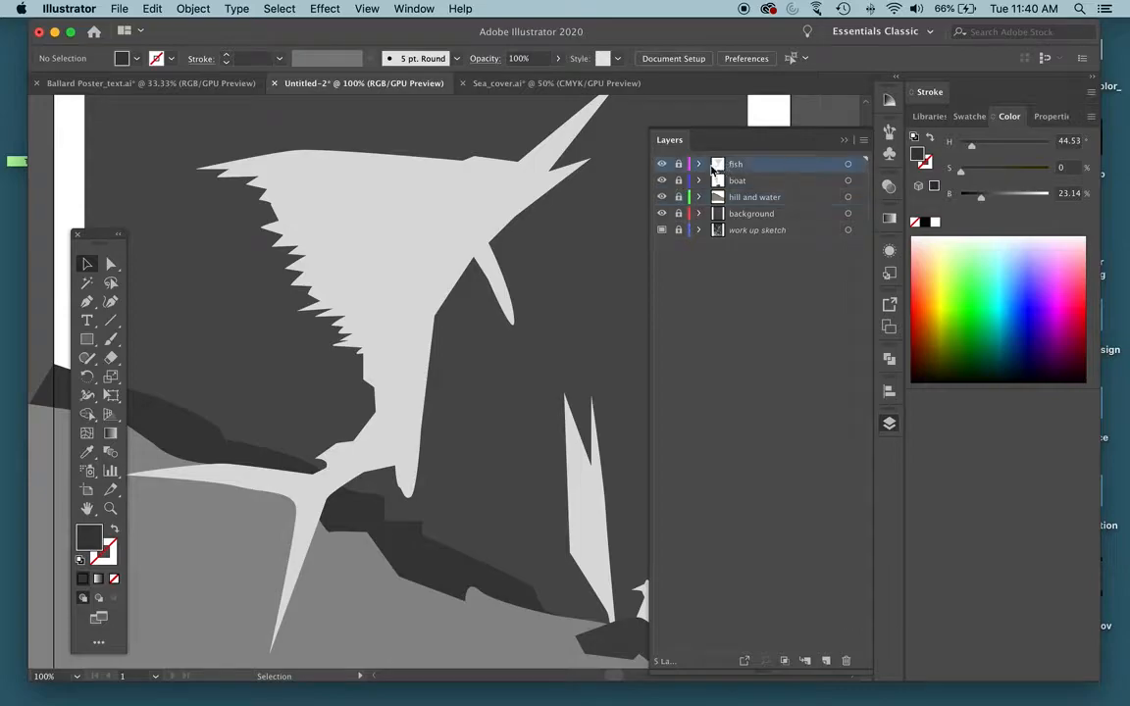
click(662, 164)
click(663, 165)
Activate the Pen tool and compare the fish in outline and preview, ending in outline view over the sketch.
key(super+y)
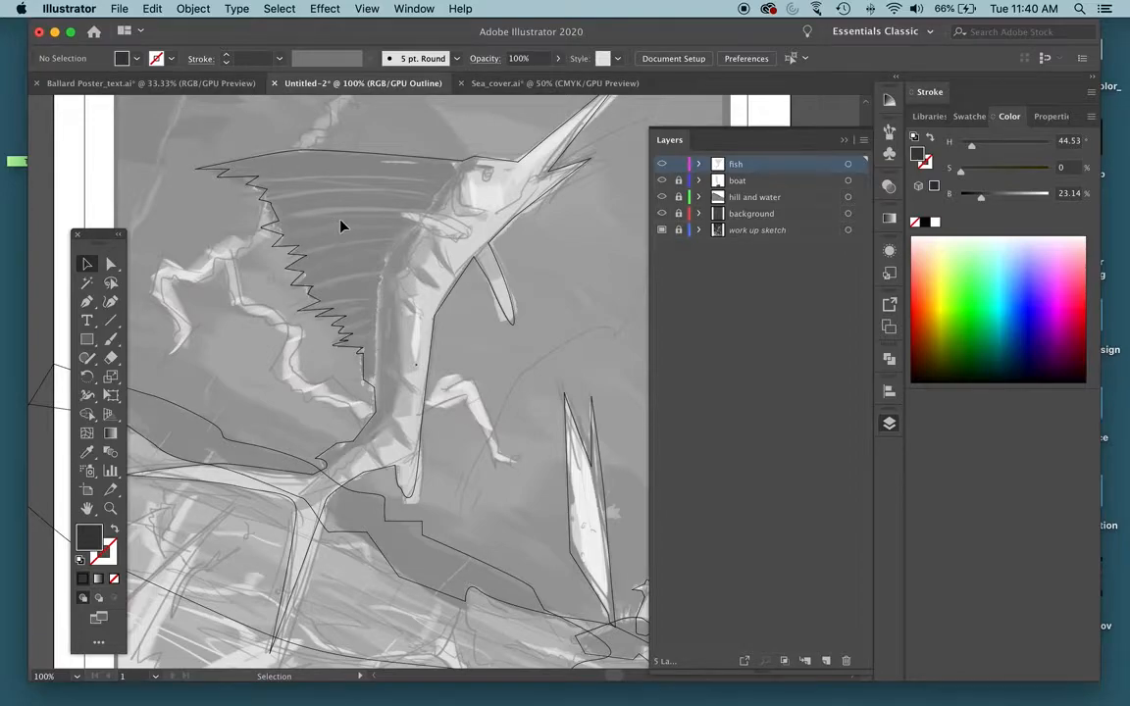
scroll(343, 217, down, 2)
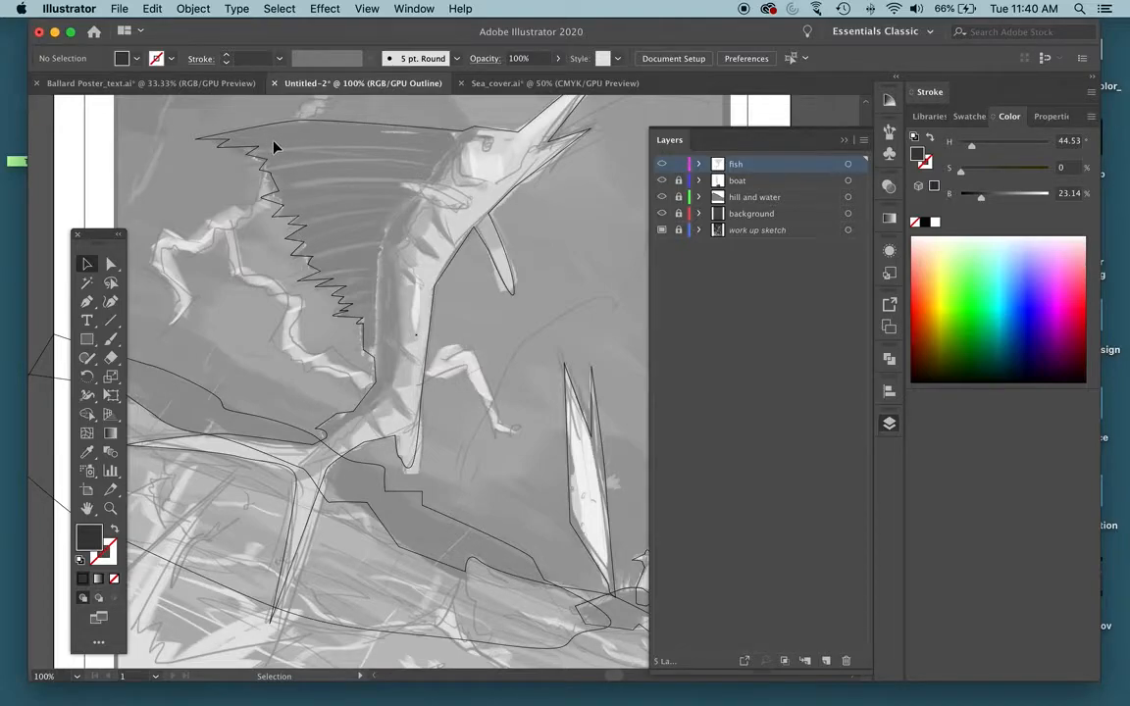
key(super+y)
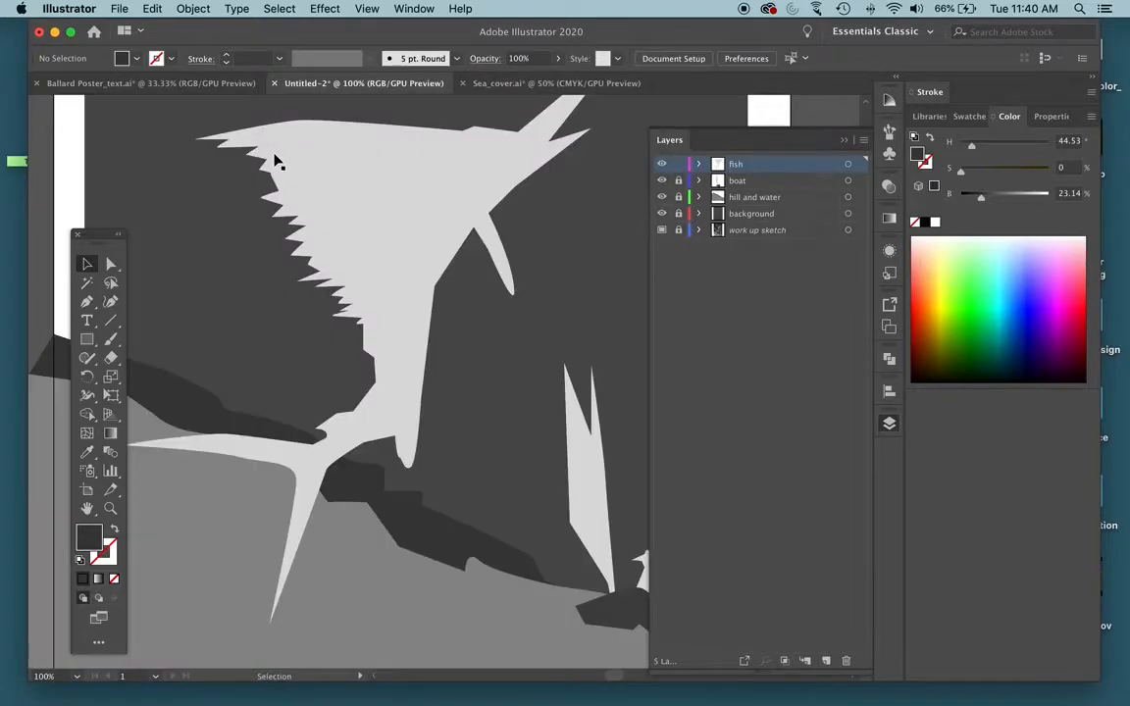
key(p)
key(super+y)
key(super+y)
key(super+y)
scroll(446, 145, up, 3)
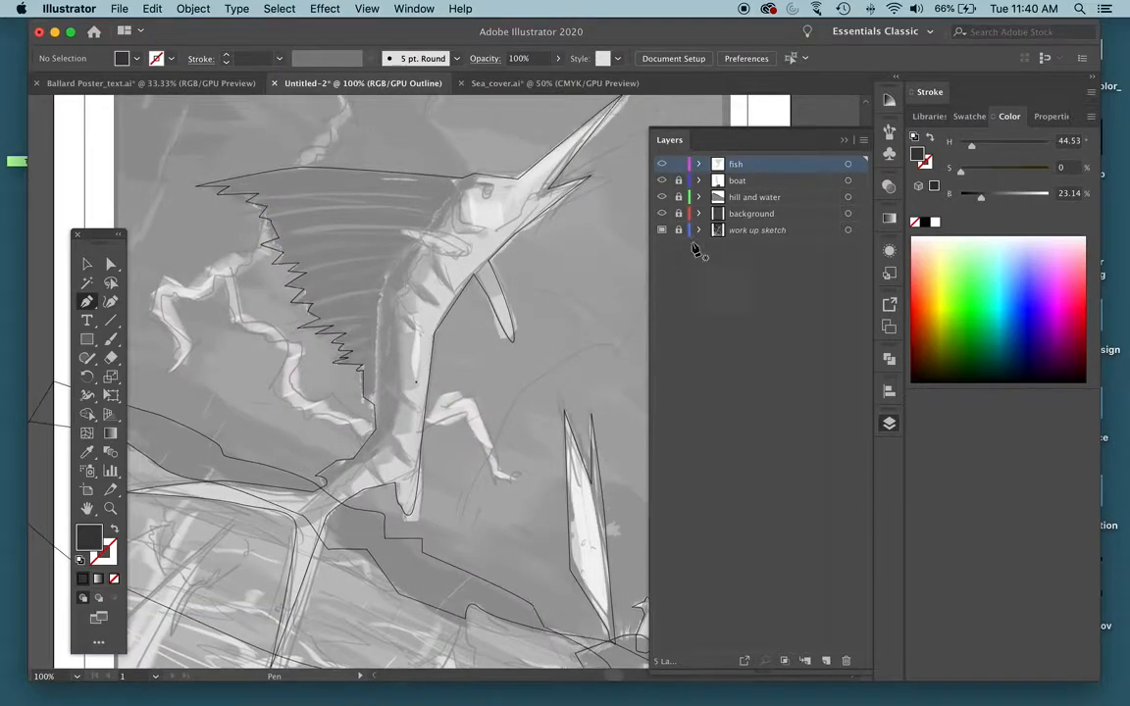
Review the work up sketch layer's template and image-dimming options without changing them.
double_click(723, 231)
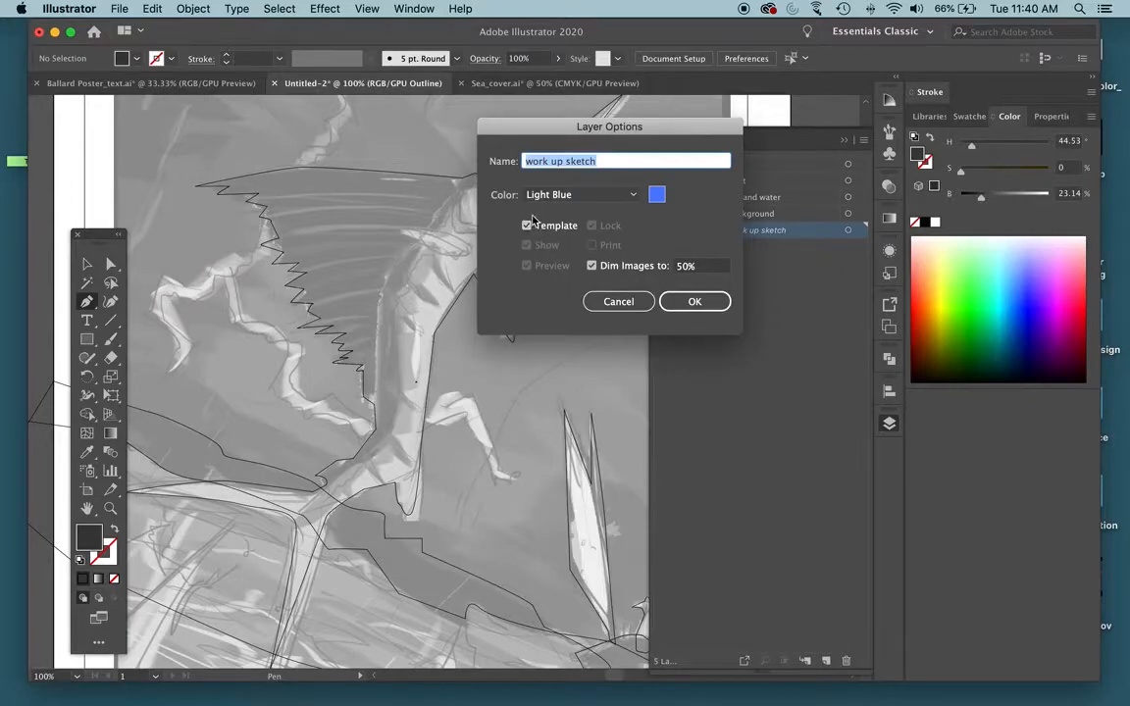
click(618, 301)
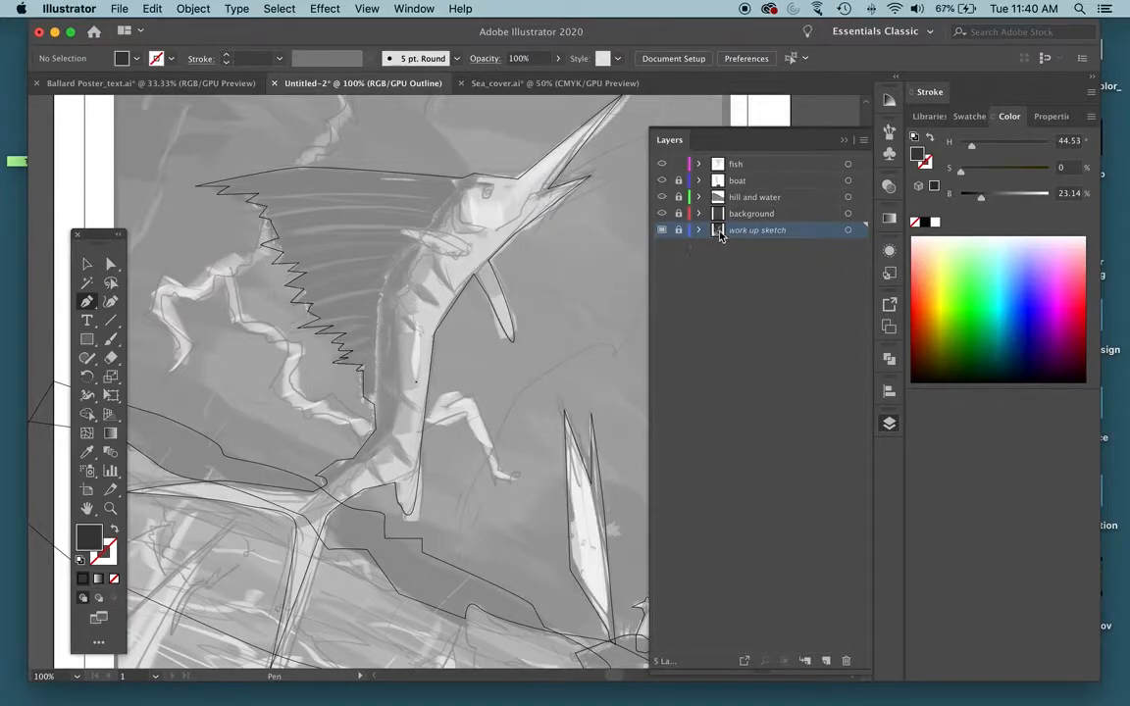
double_click(719, 233)
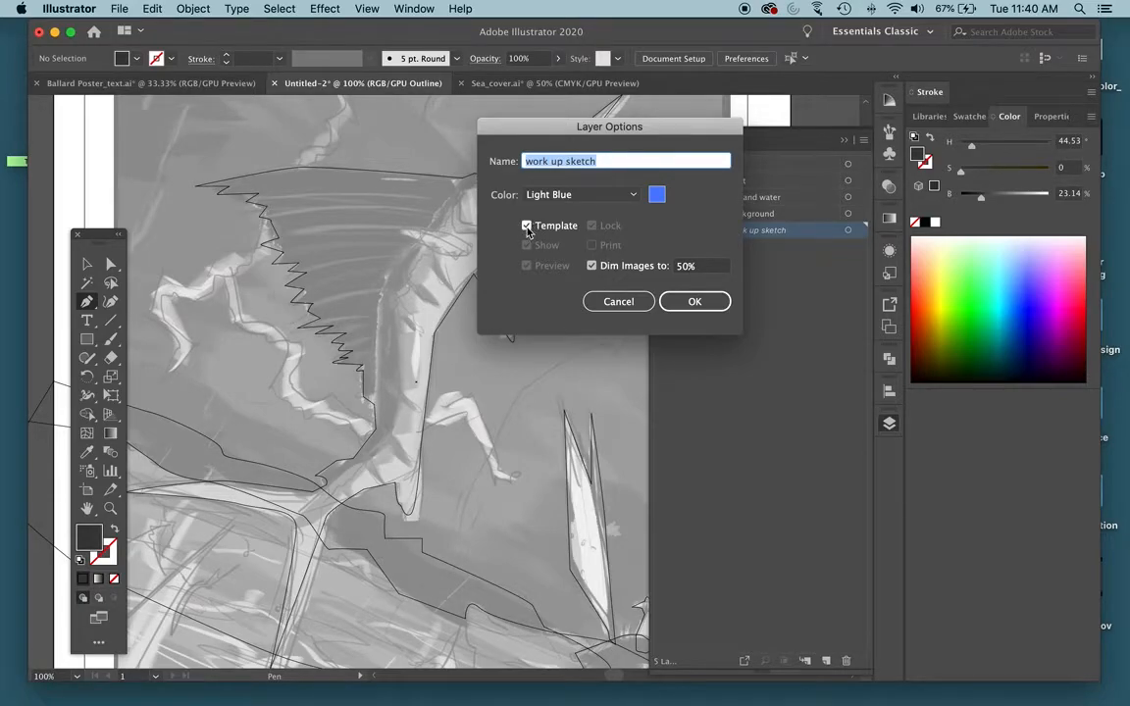
click(664, 299)
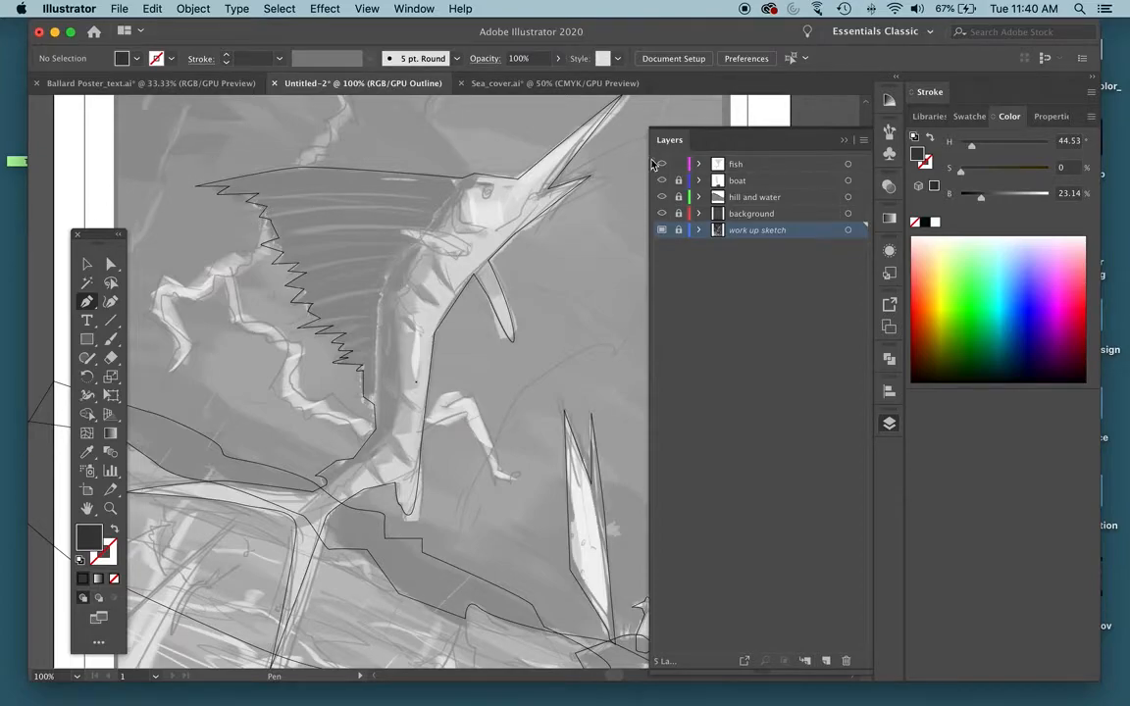
On the fish layer, begin a Pen path above the sail and trace the back of the head down around the small fin's tip.
click(685, 163)
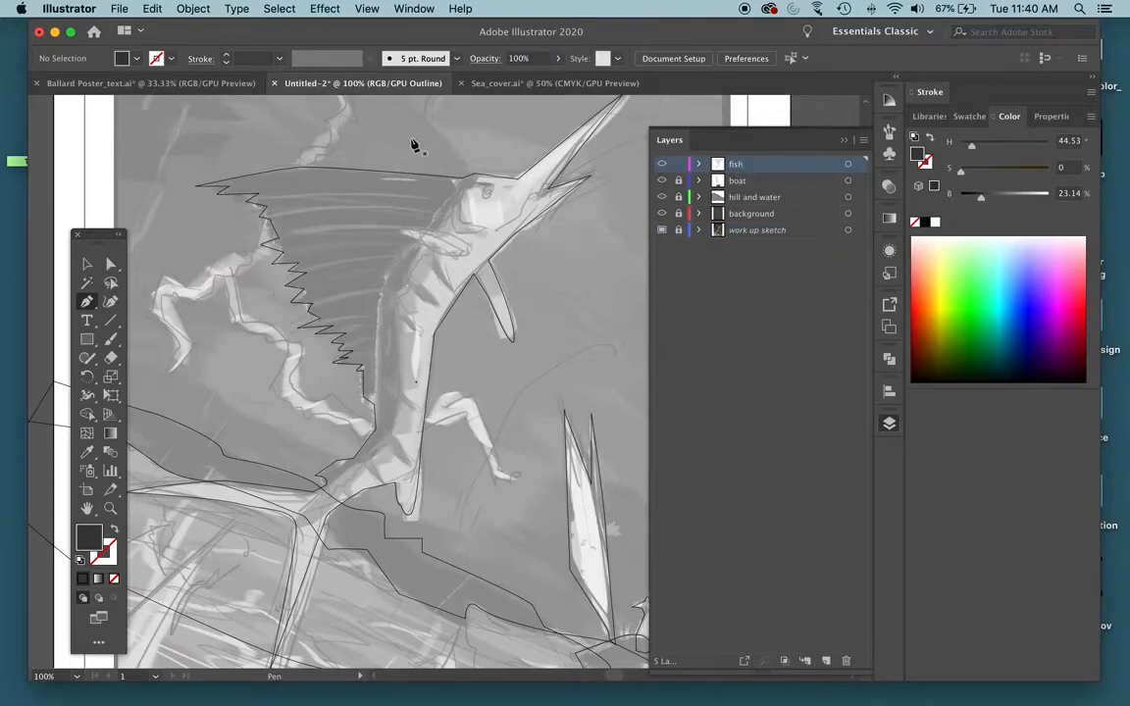
click(201, 134)
click(463, 134)
click(463, 179)
click(445, 202)
click(426, 230)
drag(404, 236, 411, 241)
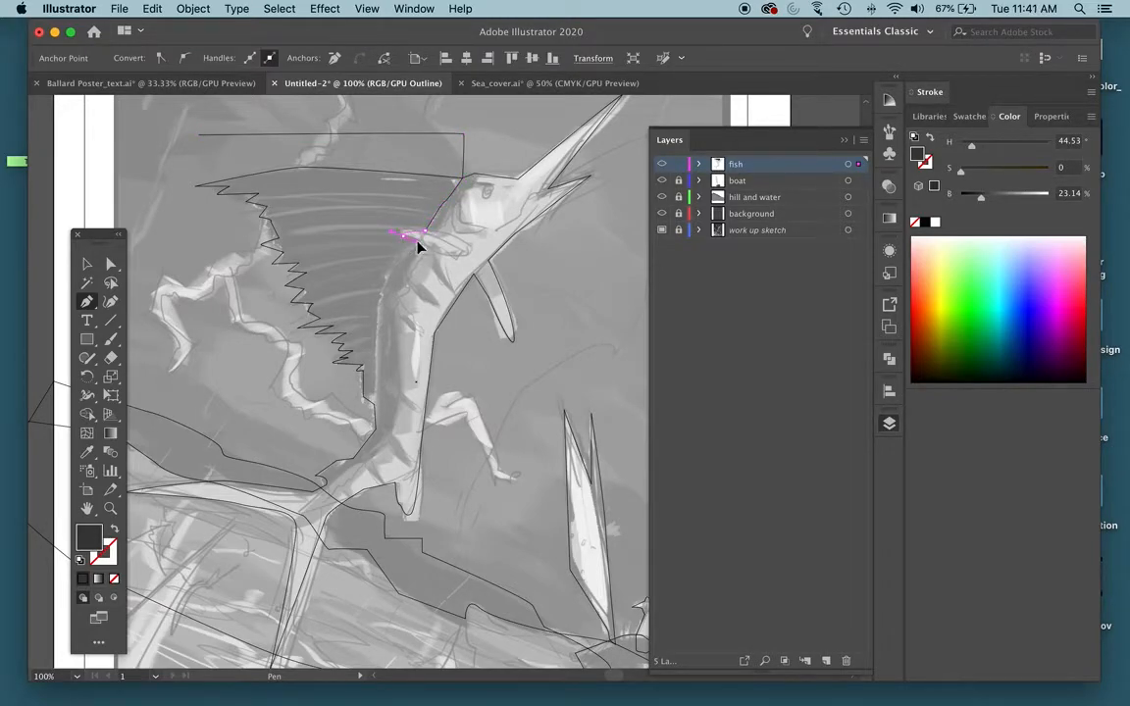
drag(398, 267, 422, 252)
key(super+equal)
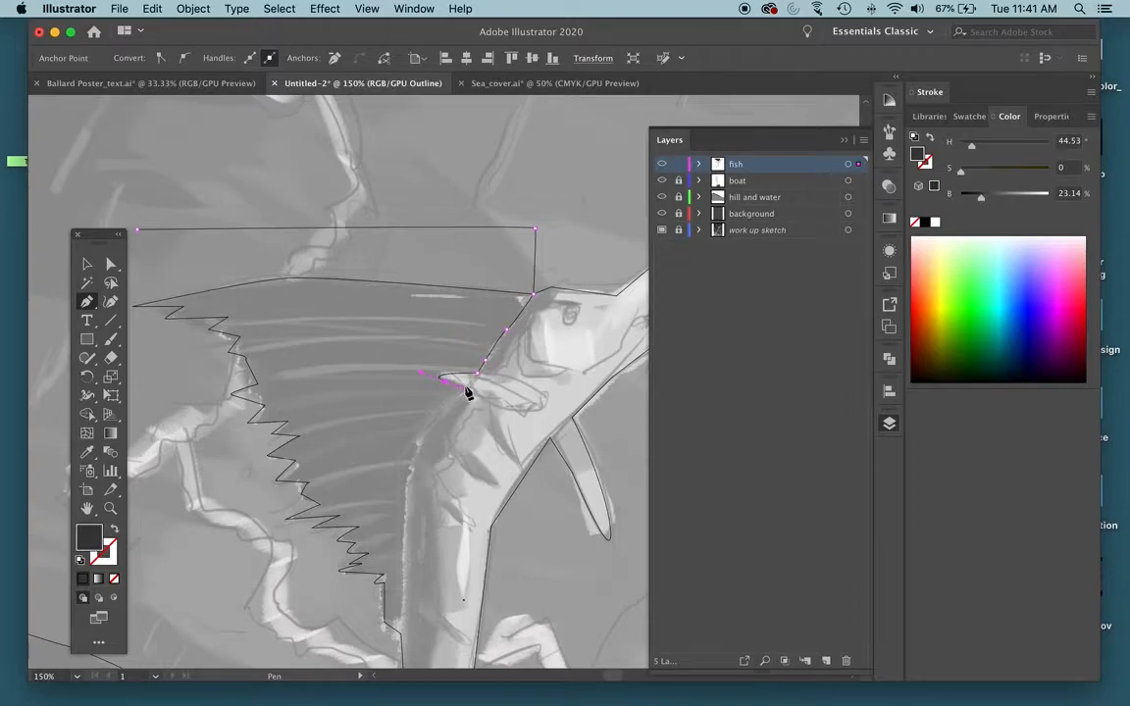
Continue the Pen path down the fish's back between body and sail, adding small jagged notches along the edge.
click(435, 420)
scroll(432, 417, down, 3)
click(412, 361)
click(410, 385)
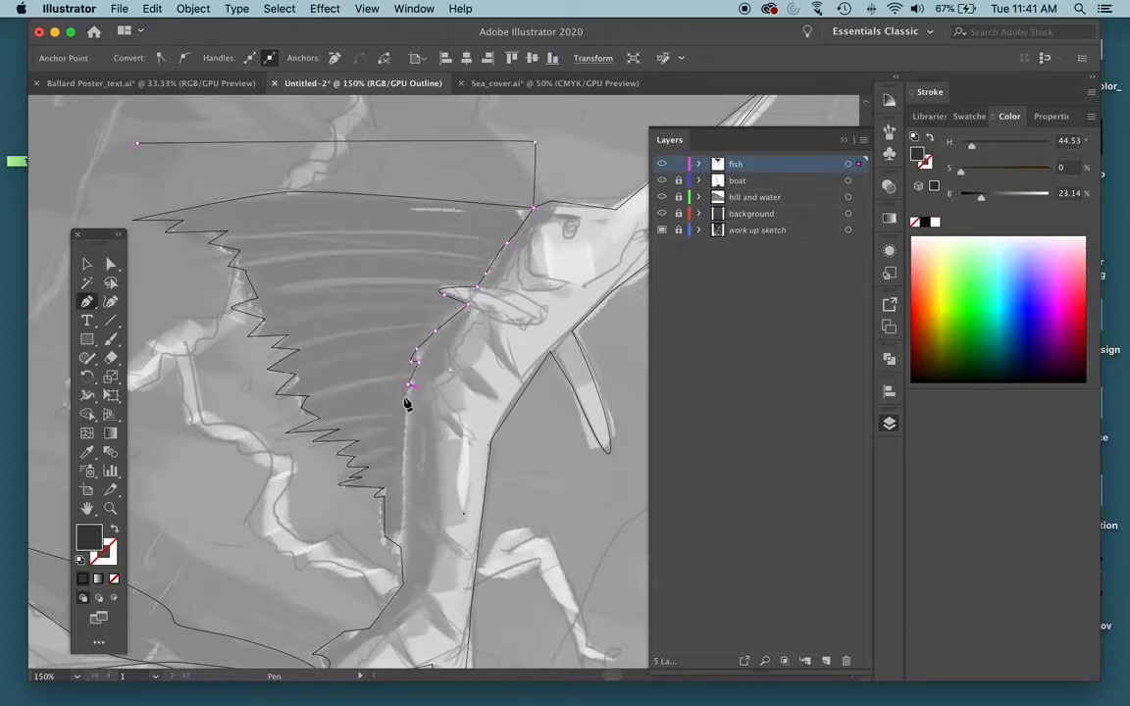
click(405, 398)
click(401, 527)
Run the path around the outside of the sail's jagged edge and close it at its starting point.
click(397, 562)
click(309, 551)
click(196, 277)
click(125, 221)
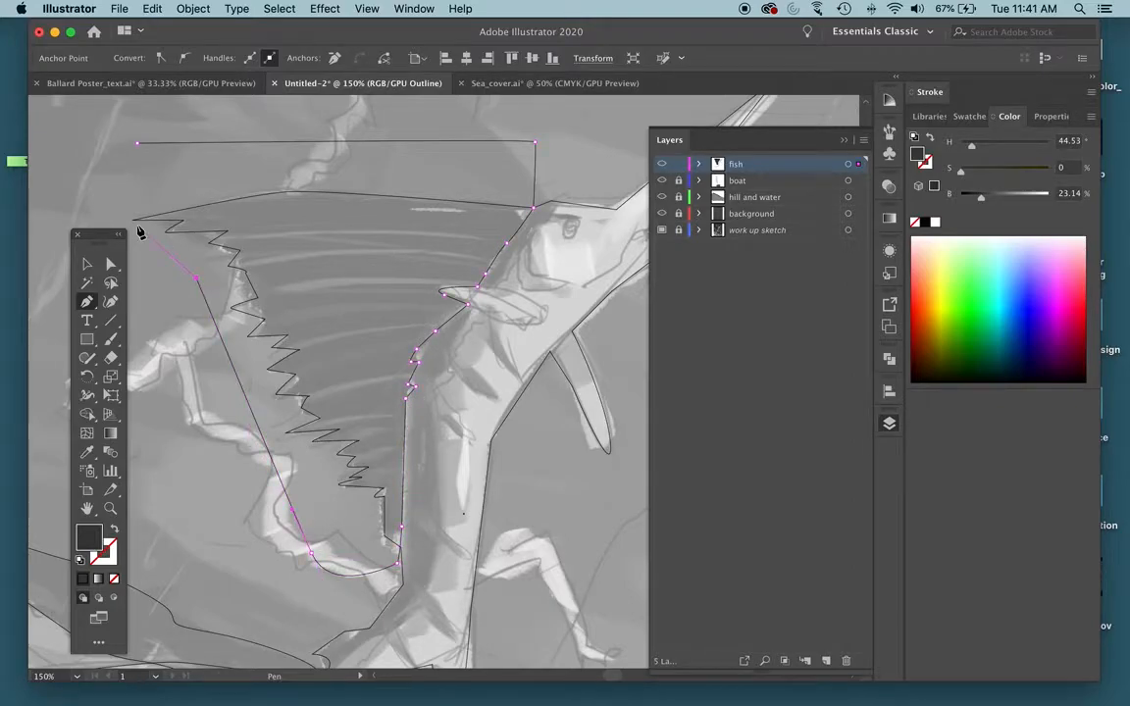
click(99, 166)
click(138, 144)
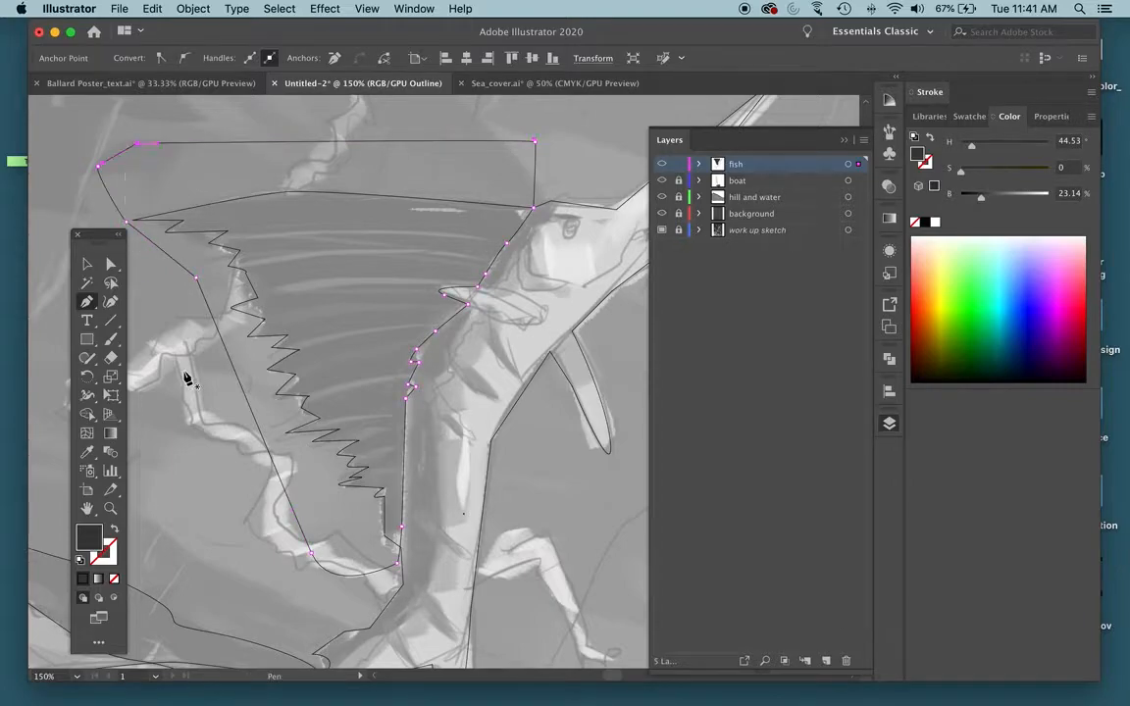
Fill the new sail shape with a neutral near-black at 12.16% brightness.
drag(327, 384, 373, 371)
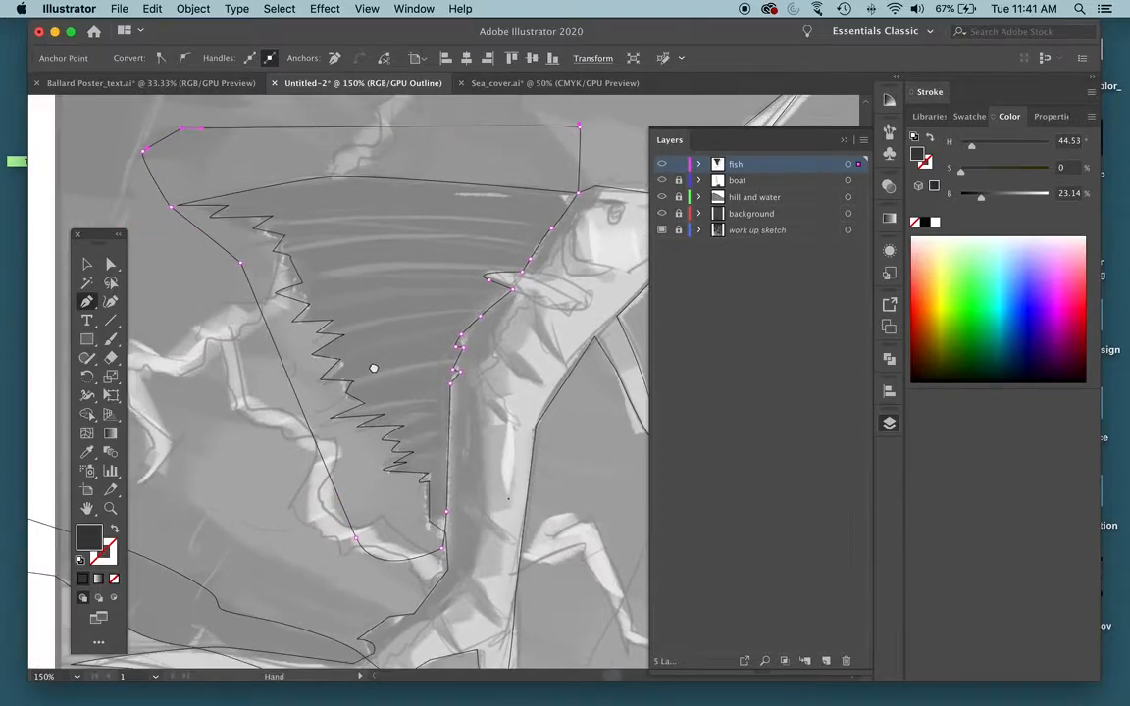
key(super+minus)
drag(454, 353, 236, 178)
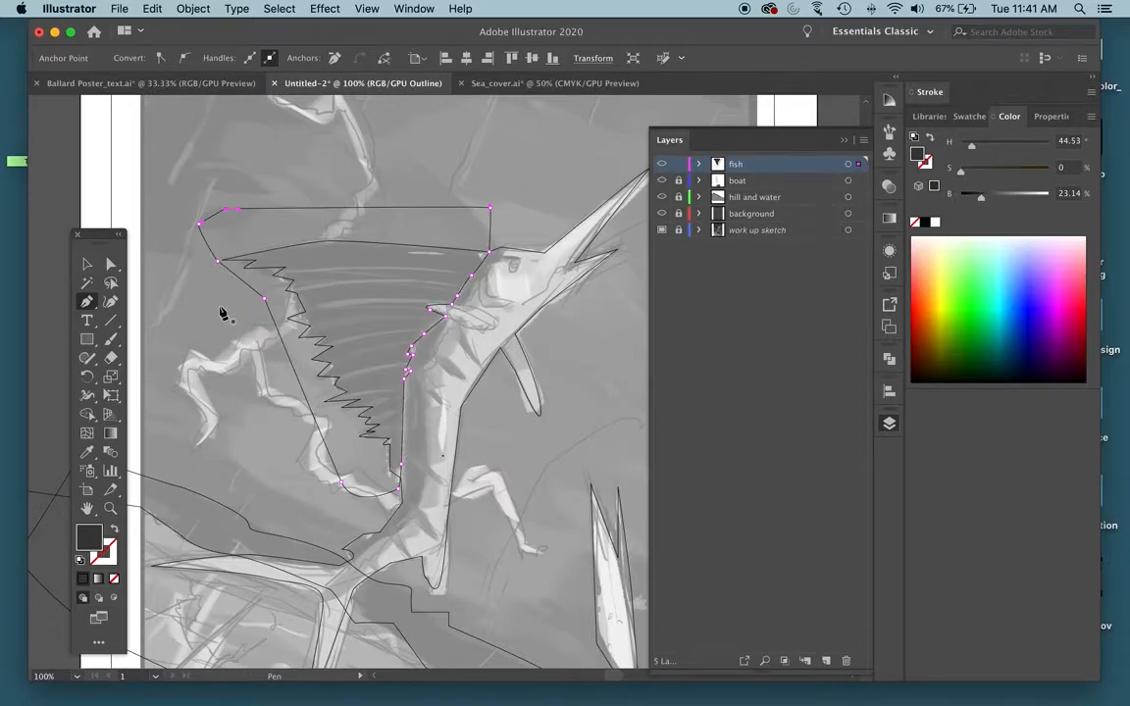
key(super+y)
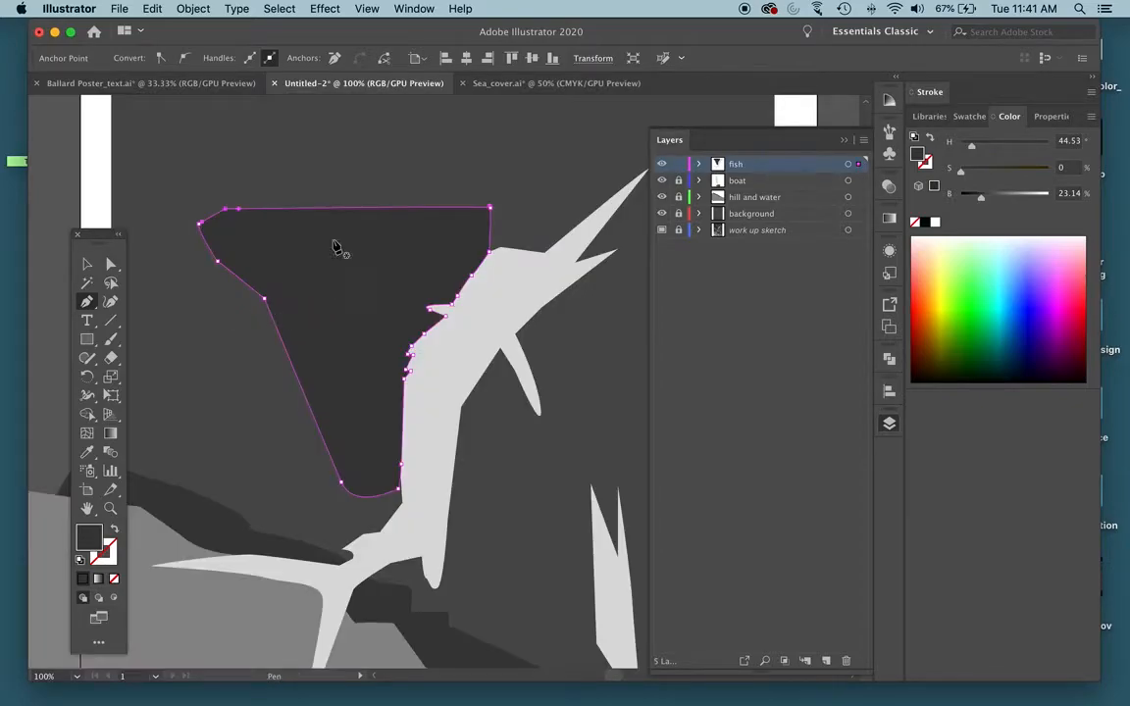
double_click(88, 537)
click(561, 350)
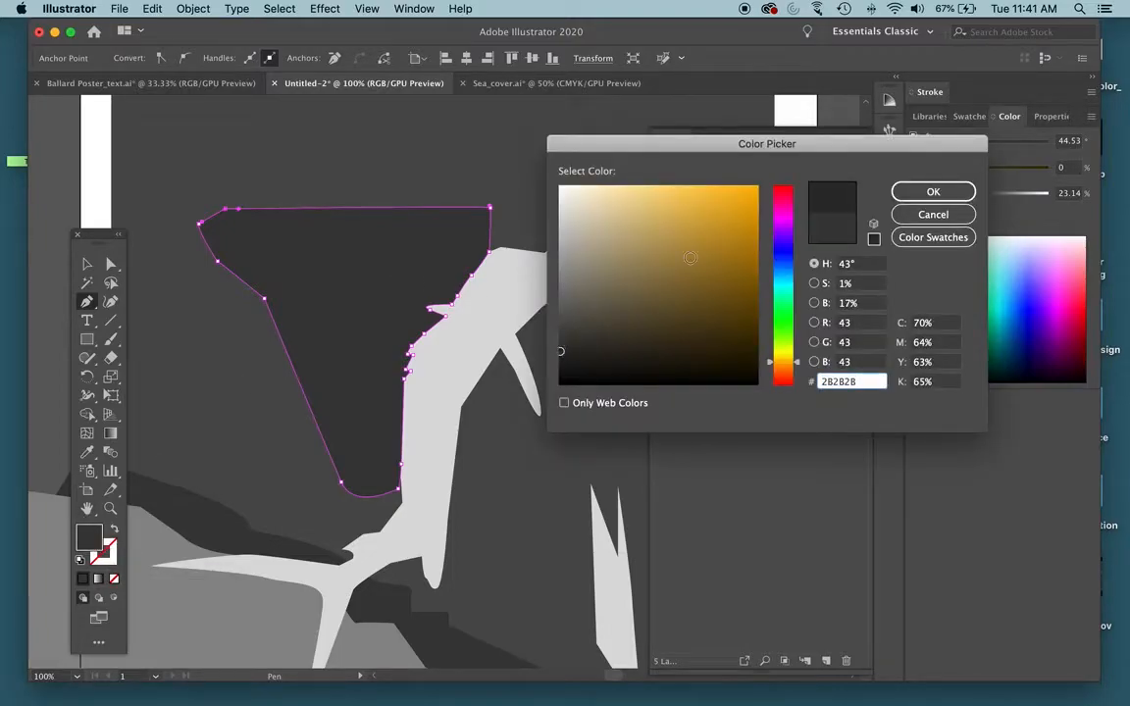
click(933, 191)
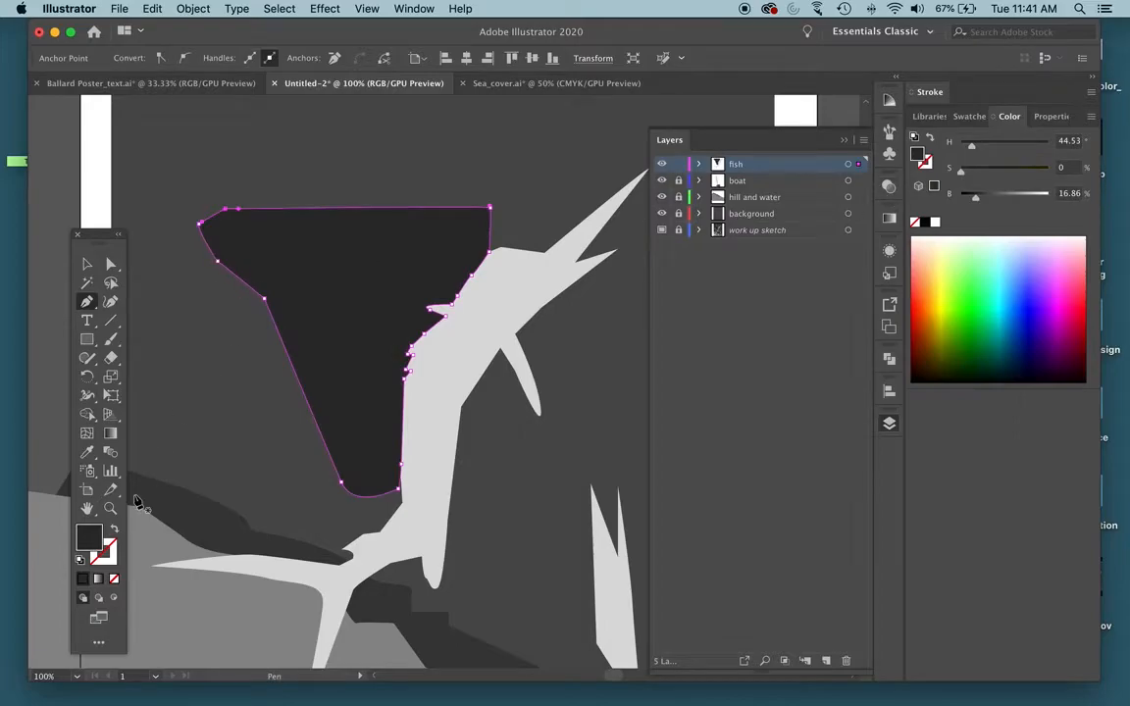
click(972, 196)
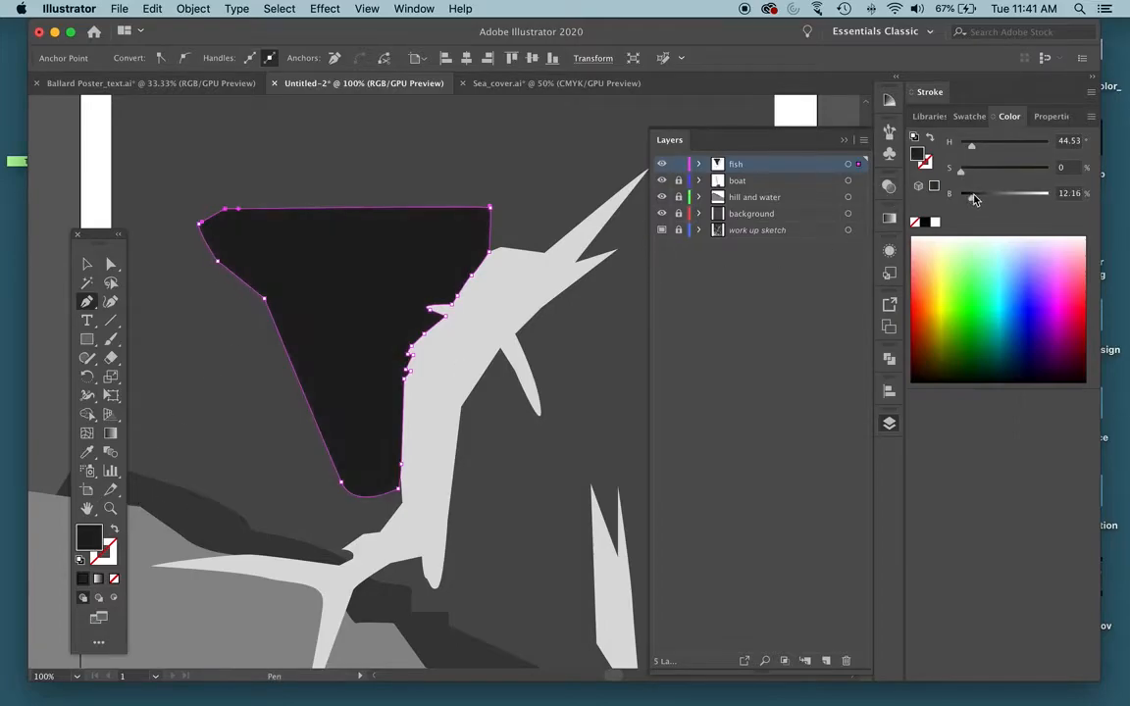
Compare the dark sail shape against the sketch by alternating between outline and preview views.
key(super+y)
key(super+y)
key(super+y)
key(super+y)
key(super+y)
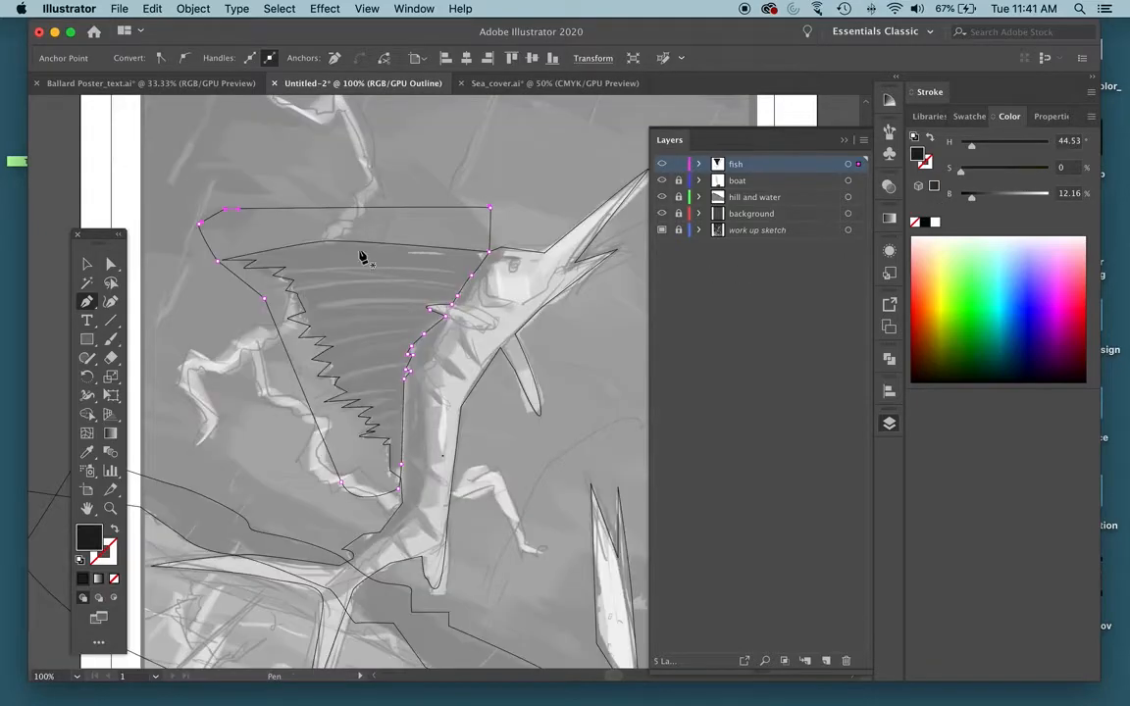
key(super+y)
key(super+y)
key(super+y)
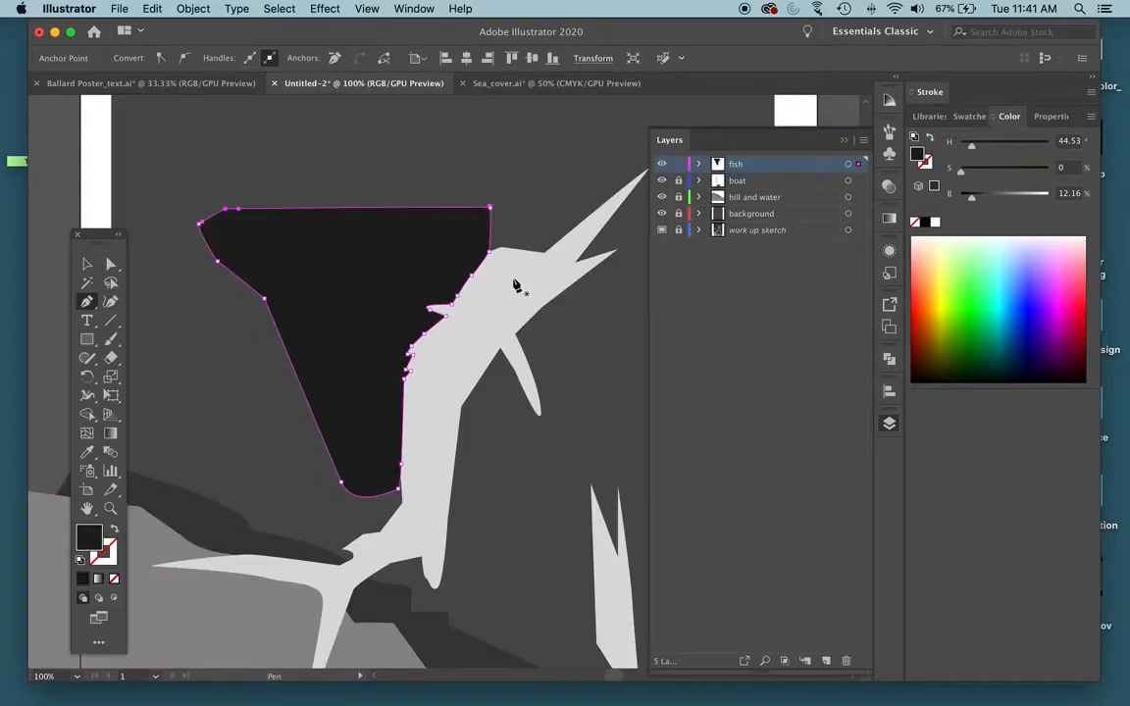
Trim the dark shape to the fish's sail with Shape Builder, removing the area outside the silhouette, and deselect everything.
click(86, 264)
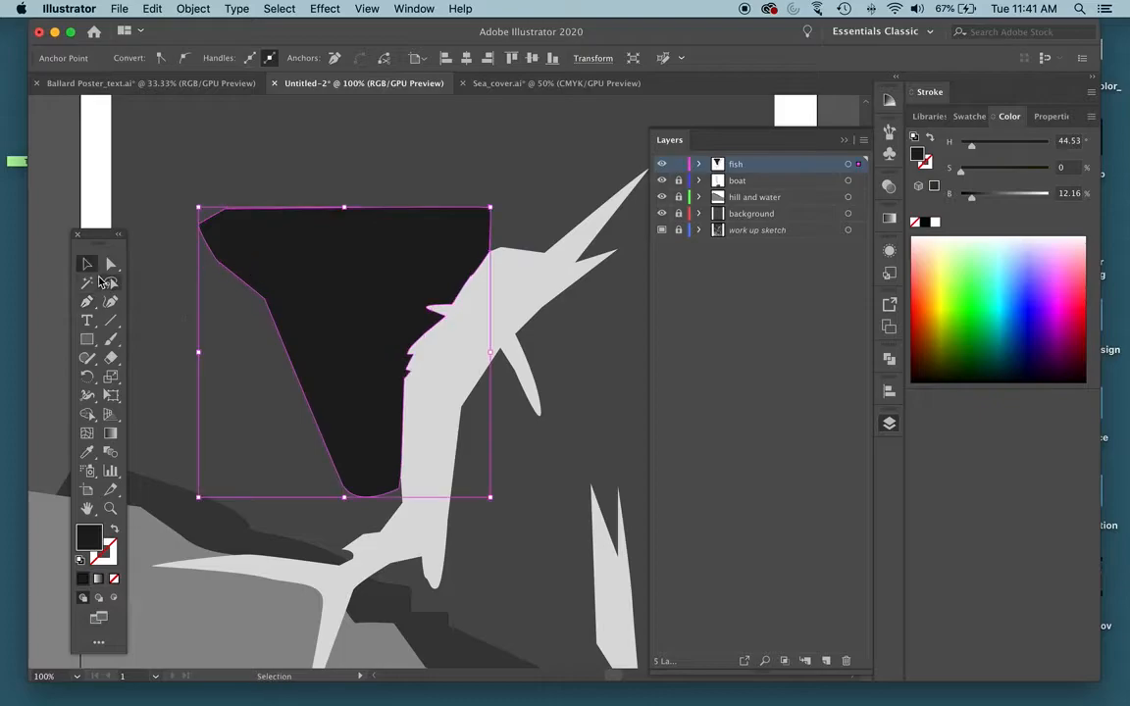
click(603, 398)
click(345, 263)
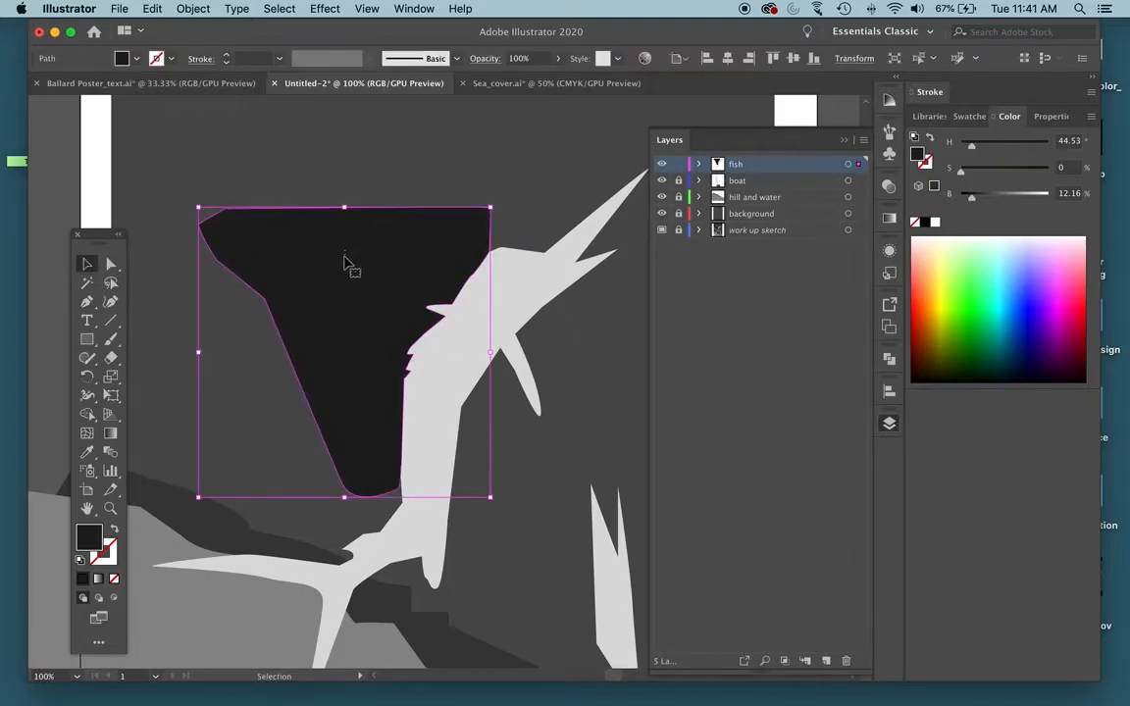
shift+click(527, 286)
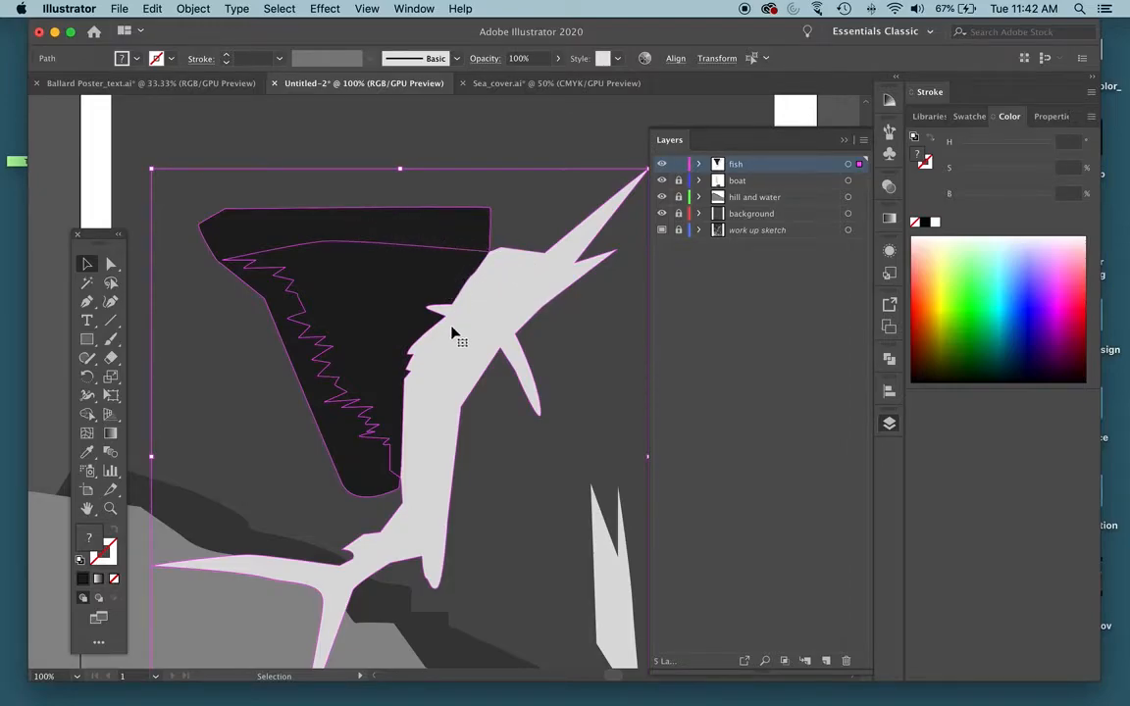
click(86, 414)
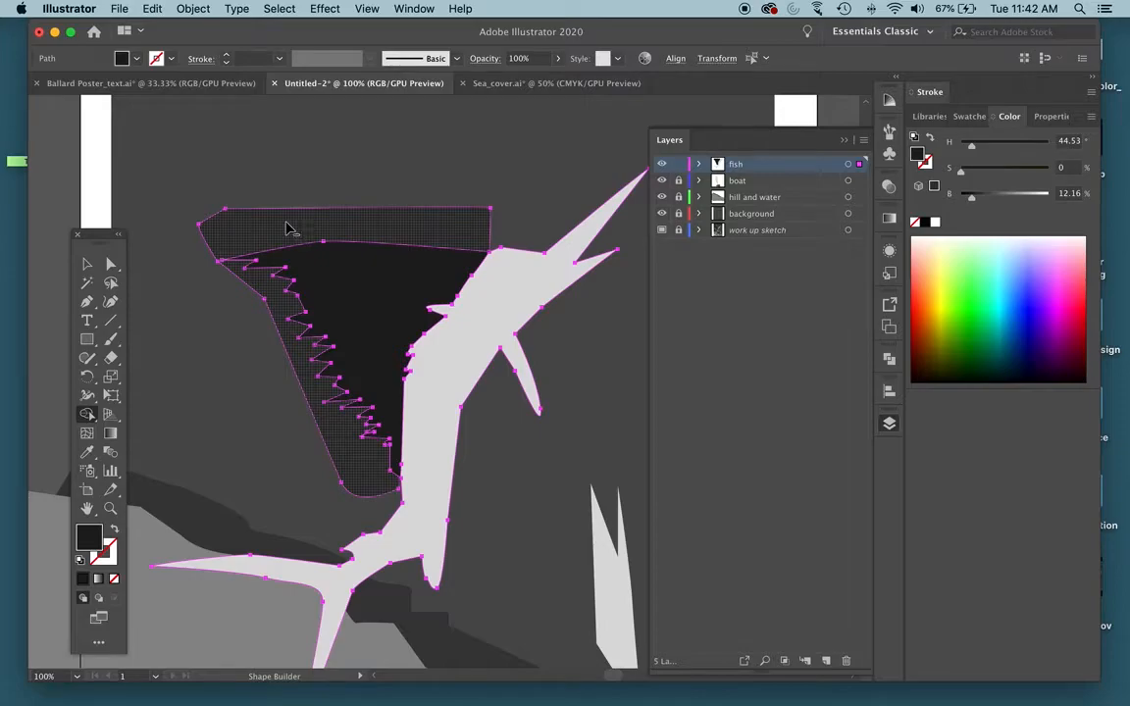
alt+click(294, 229)
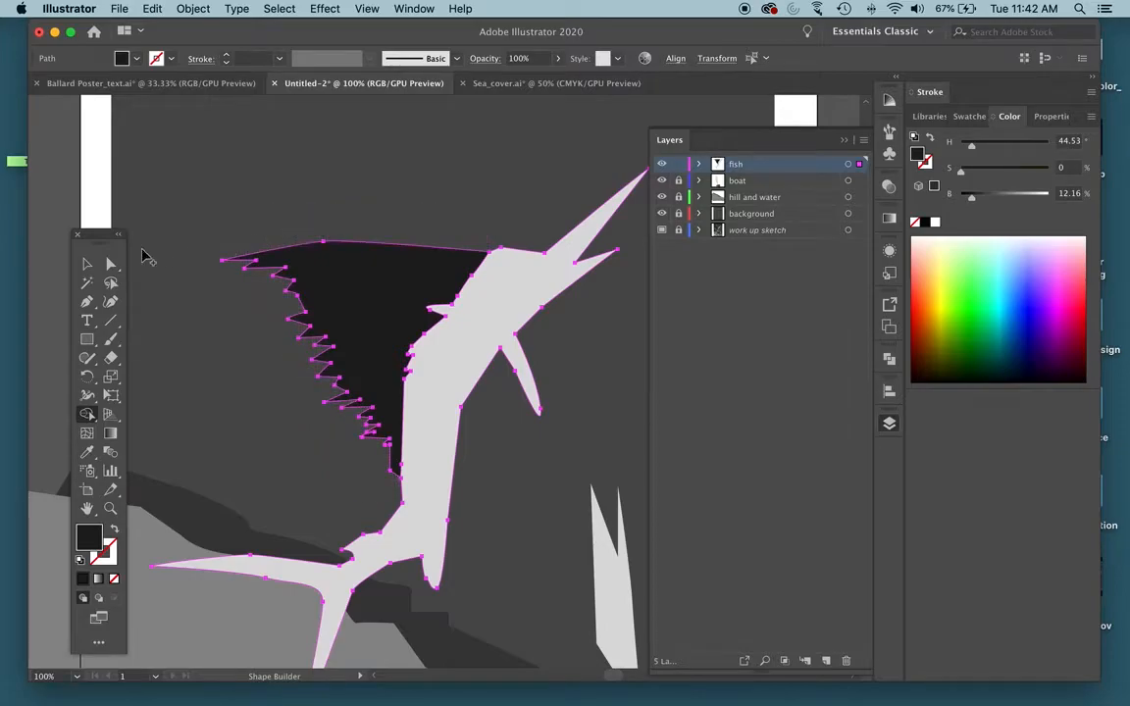
key(v)
click(244, 140)
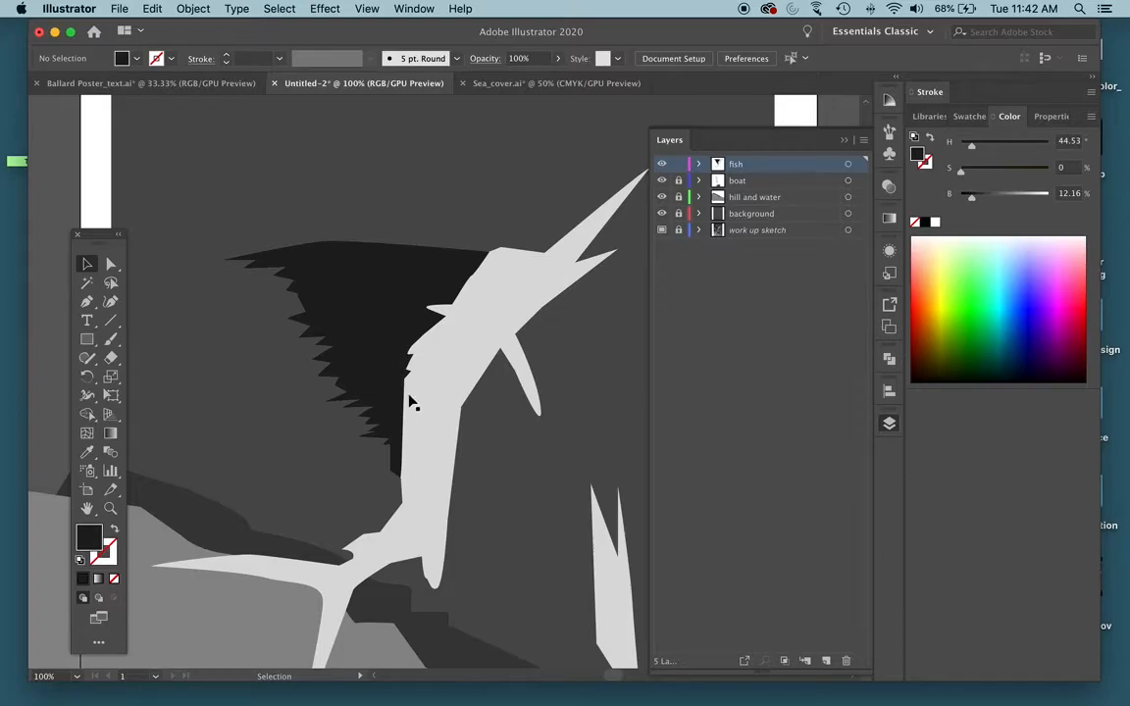
Trace the inner edge of a new shape with the Pen tool over the sketch, from above the fish's head down its back.
key(super+y)
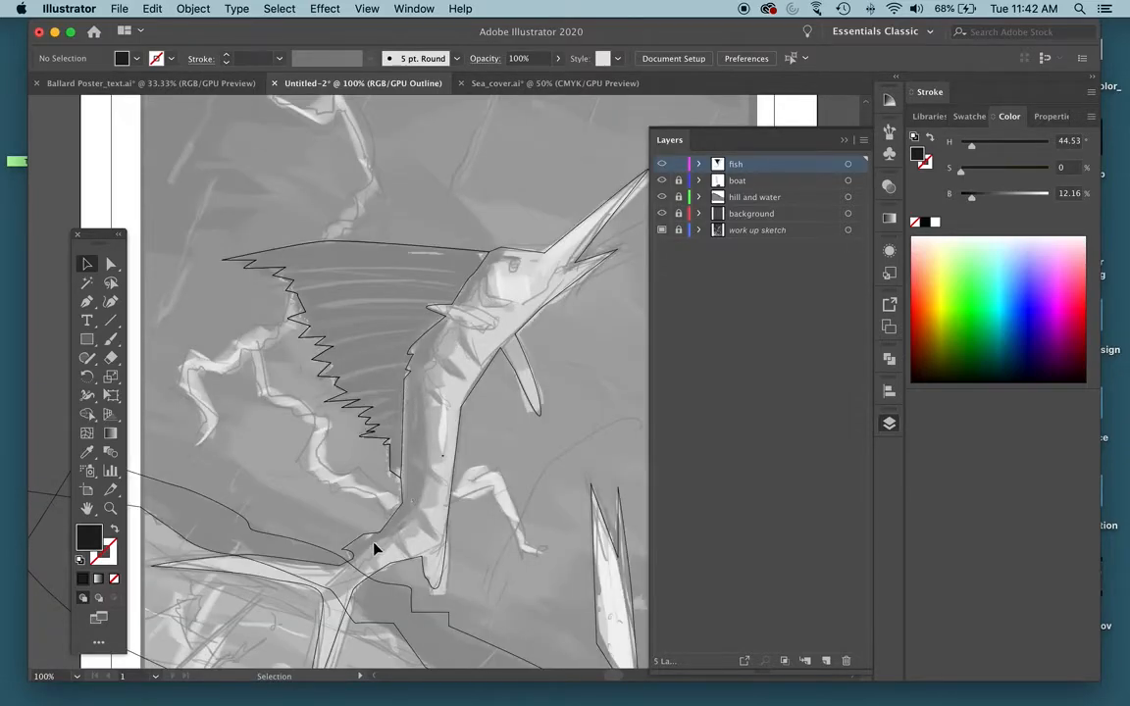
key(super+y)
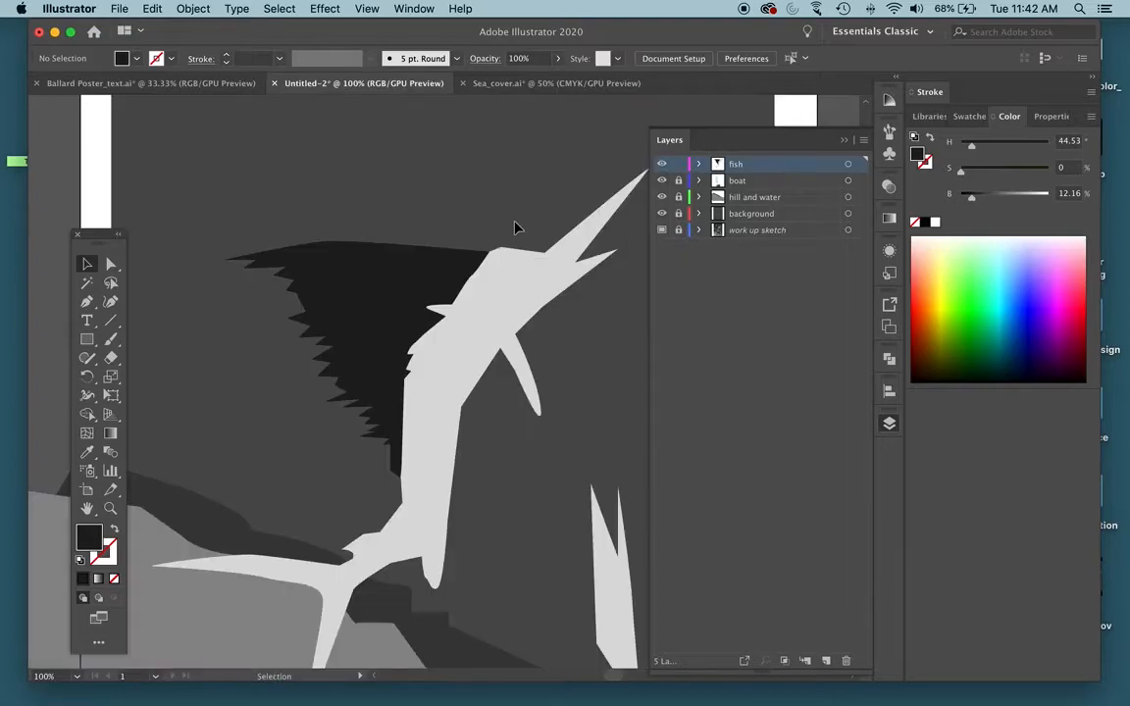
key(p)
key(super+y)
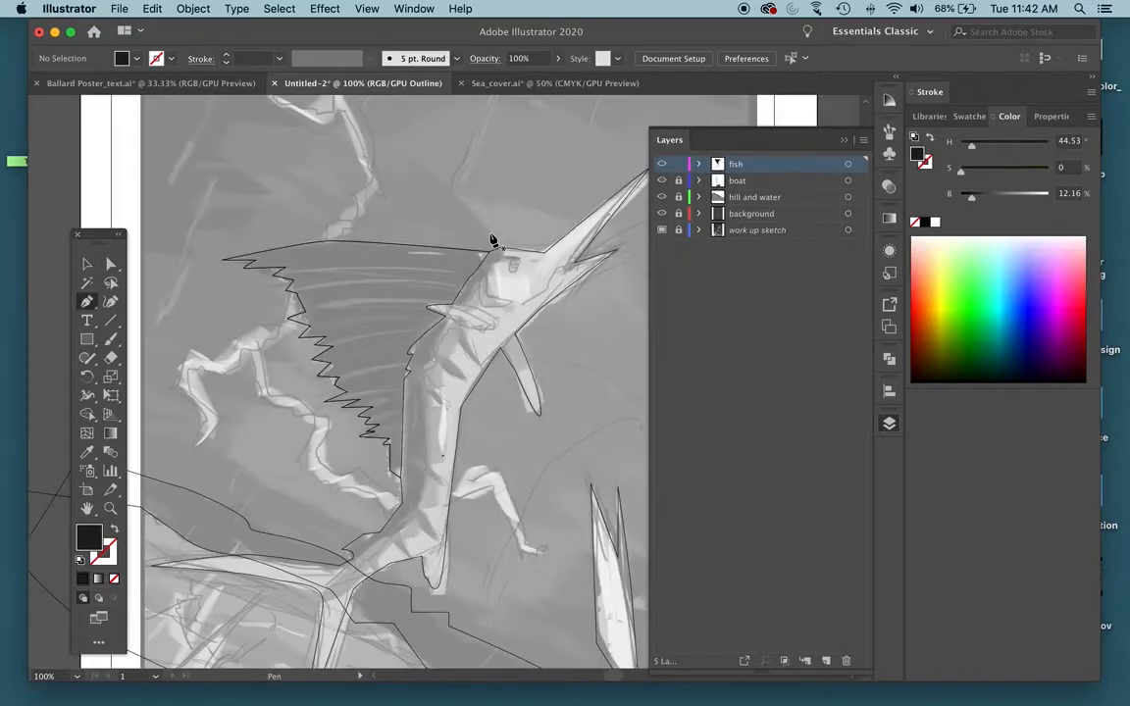
click(493, 226)
drag(495, 253, 463, 314)
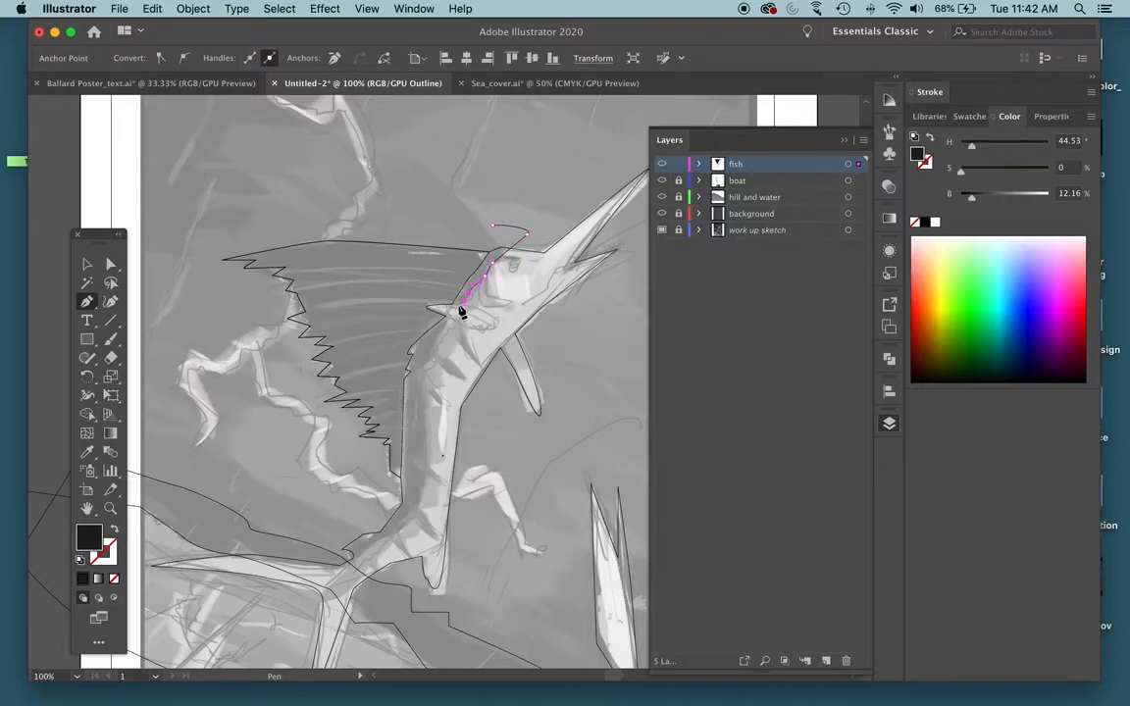
drag(450, 323, 426, 366)
click(421, 365)
click(430, 378)
click(417, 423)
click(422, 497)
Continue the path to the tail base, swing it outside the body across the sail, and close it above the head.
click(395, 531)
click(357, 553)
click(330, 546)
drag(277, 453, 287, 424)
click(432, 214)
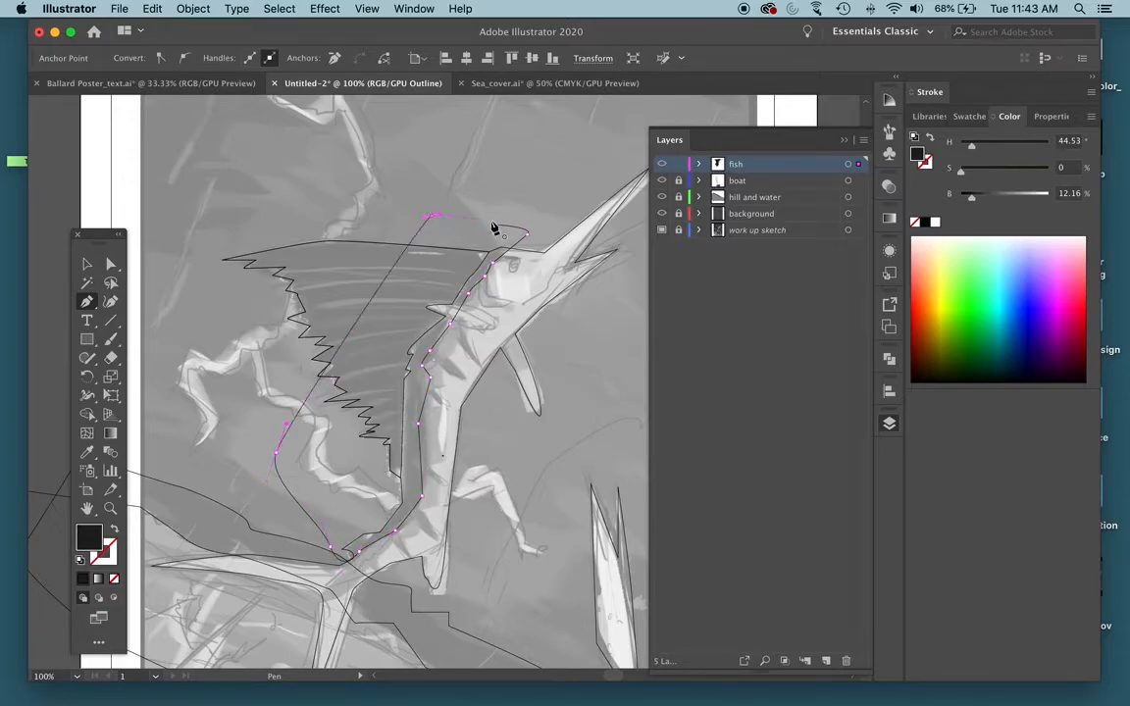
click(495, 227)
Fill the new back shape with the dark gray 353535 in preview view.
key(super+y)
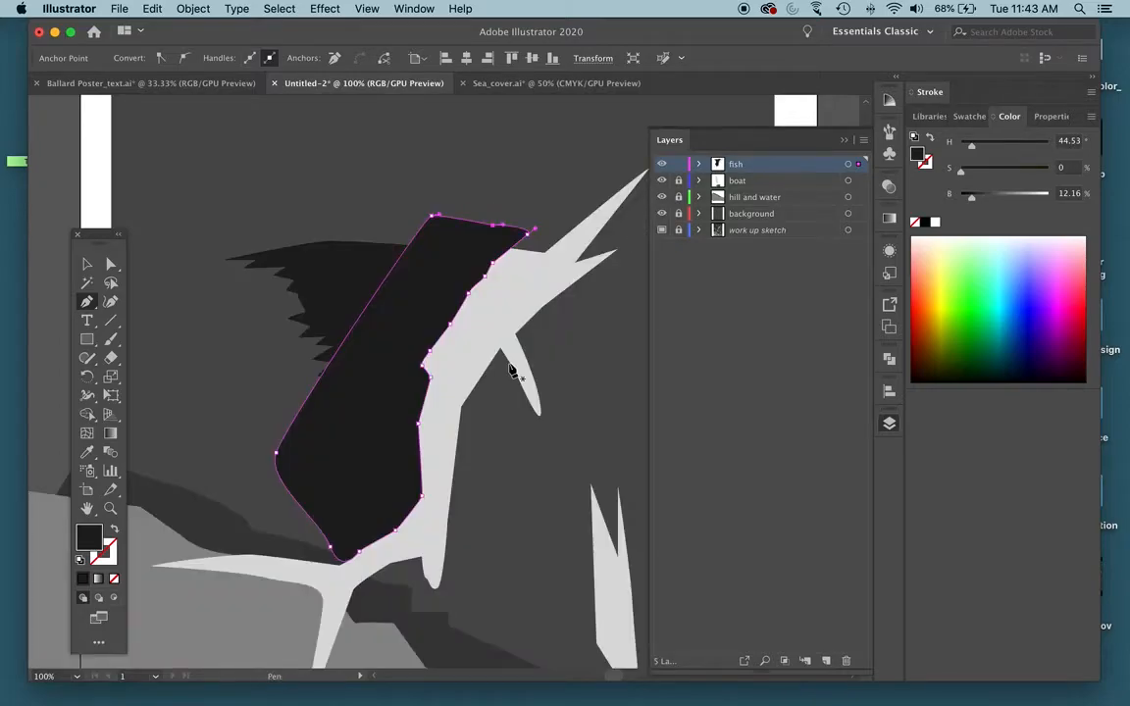
double_click(95, 544)
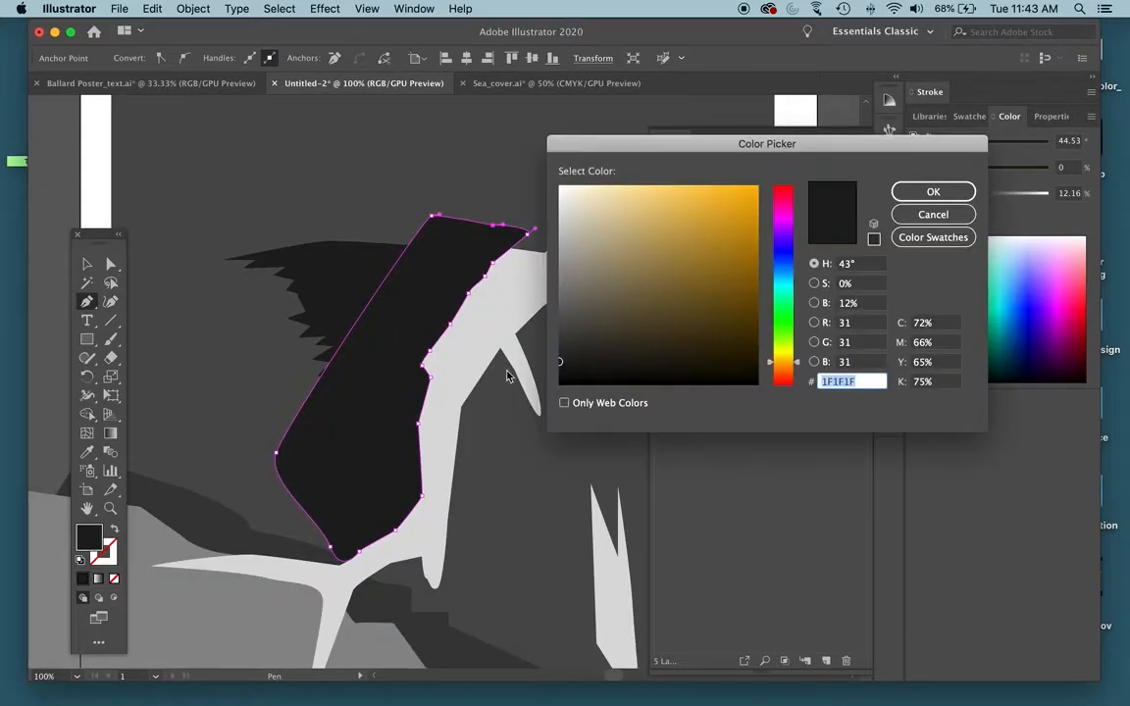
drag(560, 358, 560, 341)
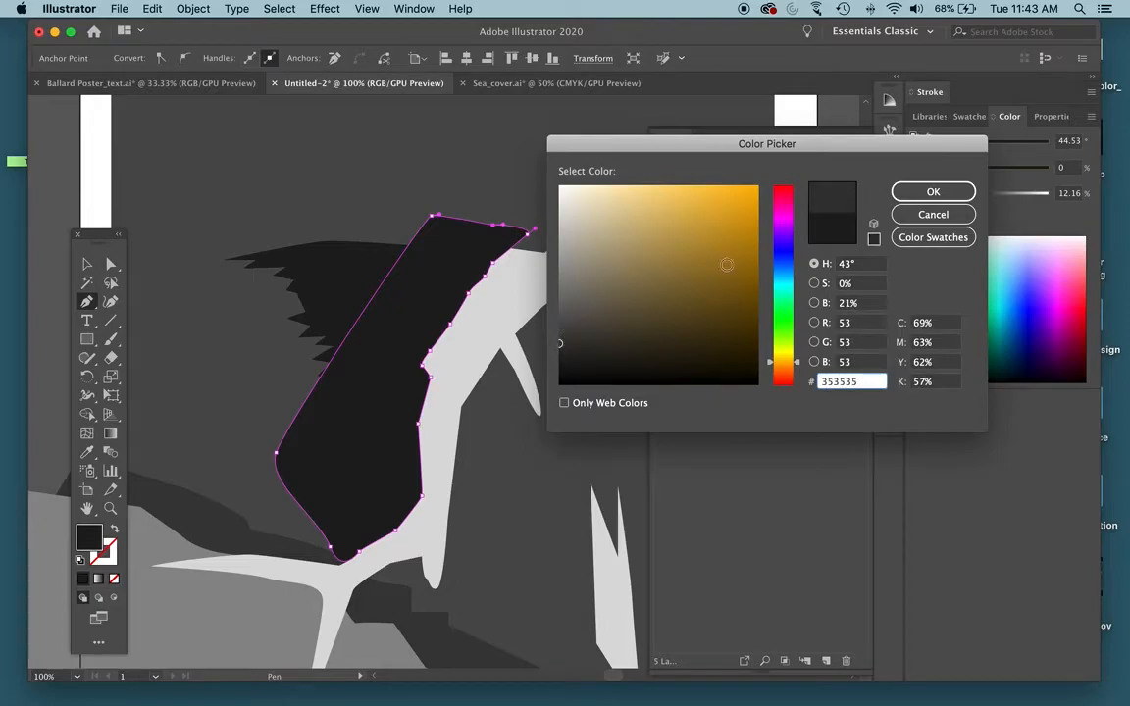
click(933, 191)
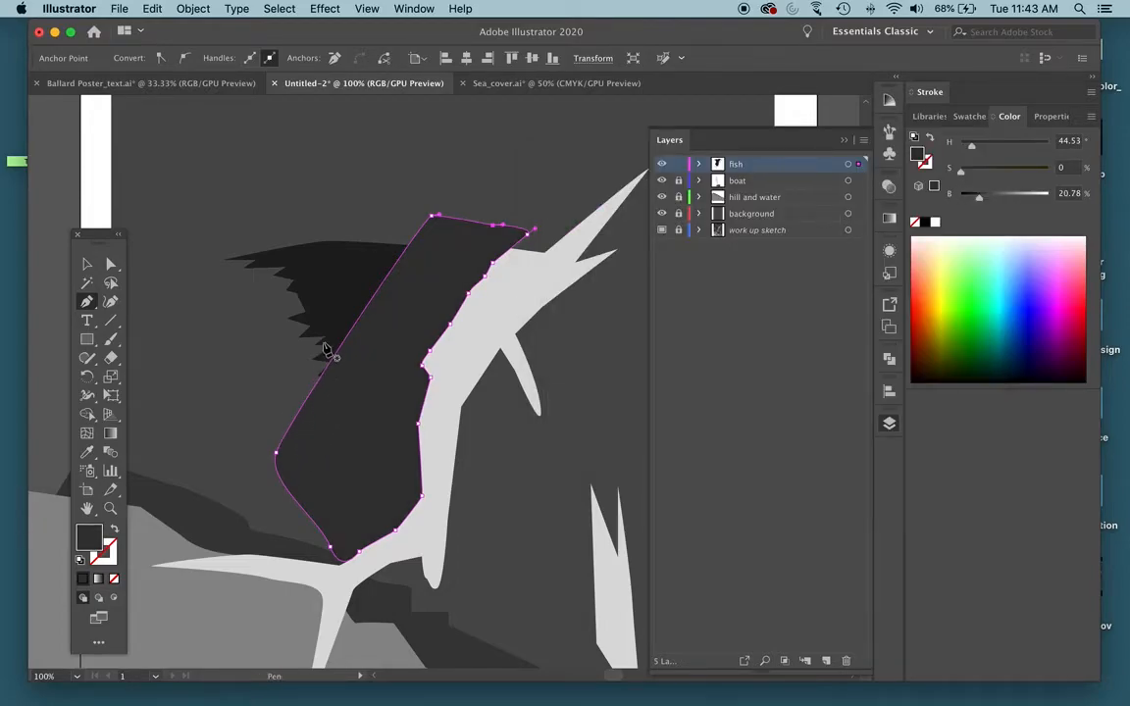
Trim the dark gray shape to the fish silhouette with Shape Builder, removing the areas above and behind the fish, and deselect everything.
key(v)
key(super+shift+bracketleft)
shift+click(547, 285)
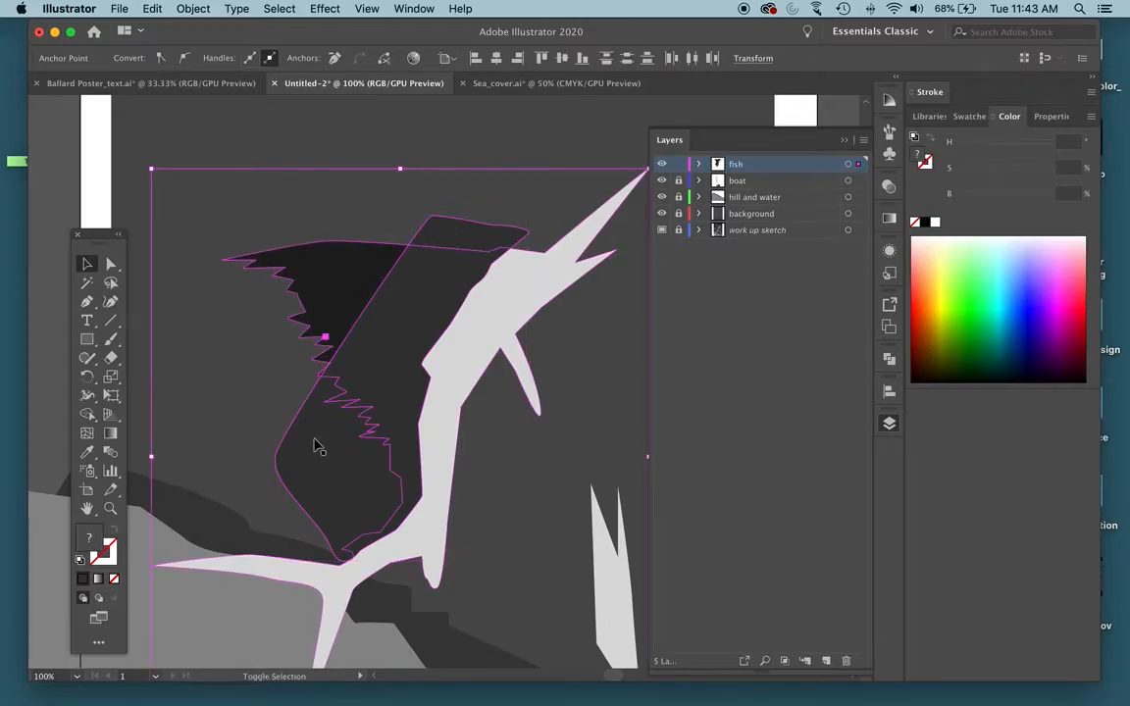
key(shift+m)
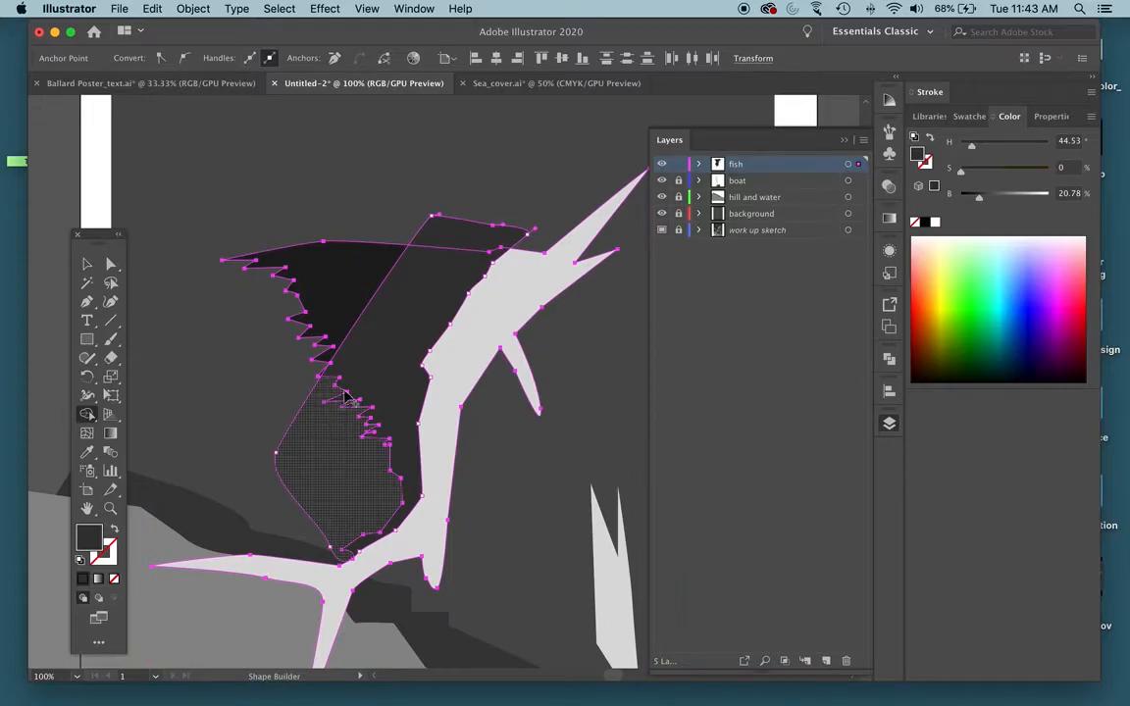
alt+click(474, 247)
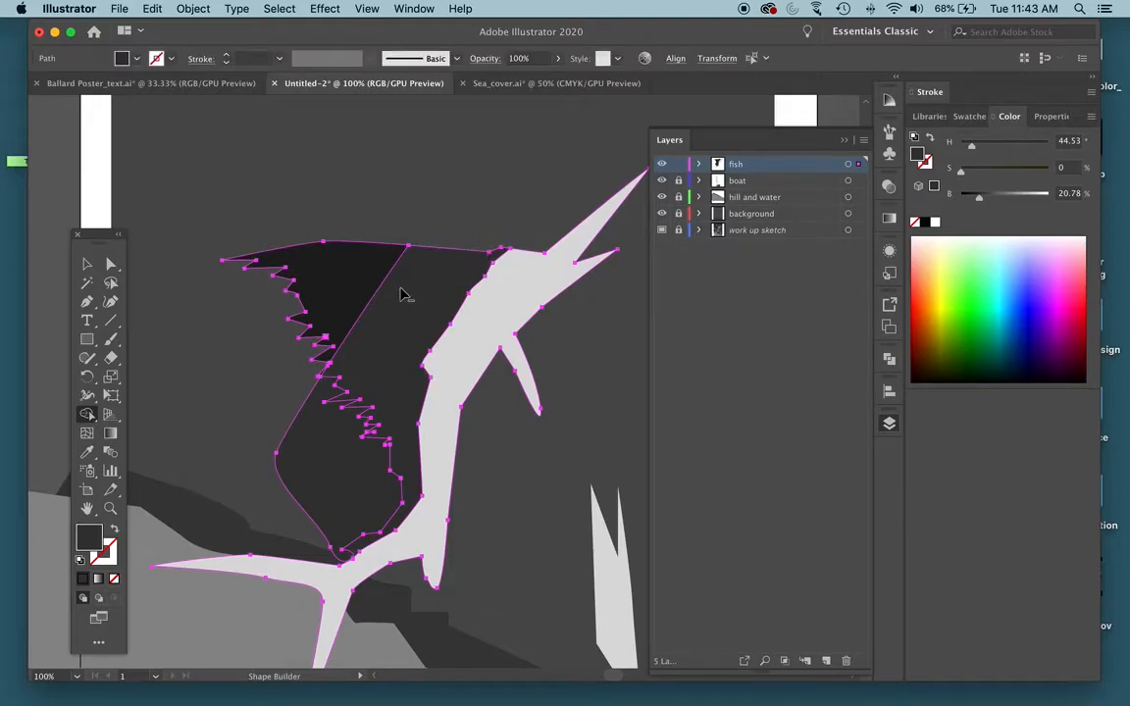
alt+click(322, 454)
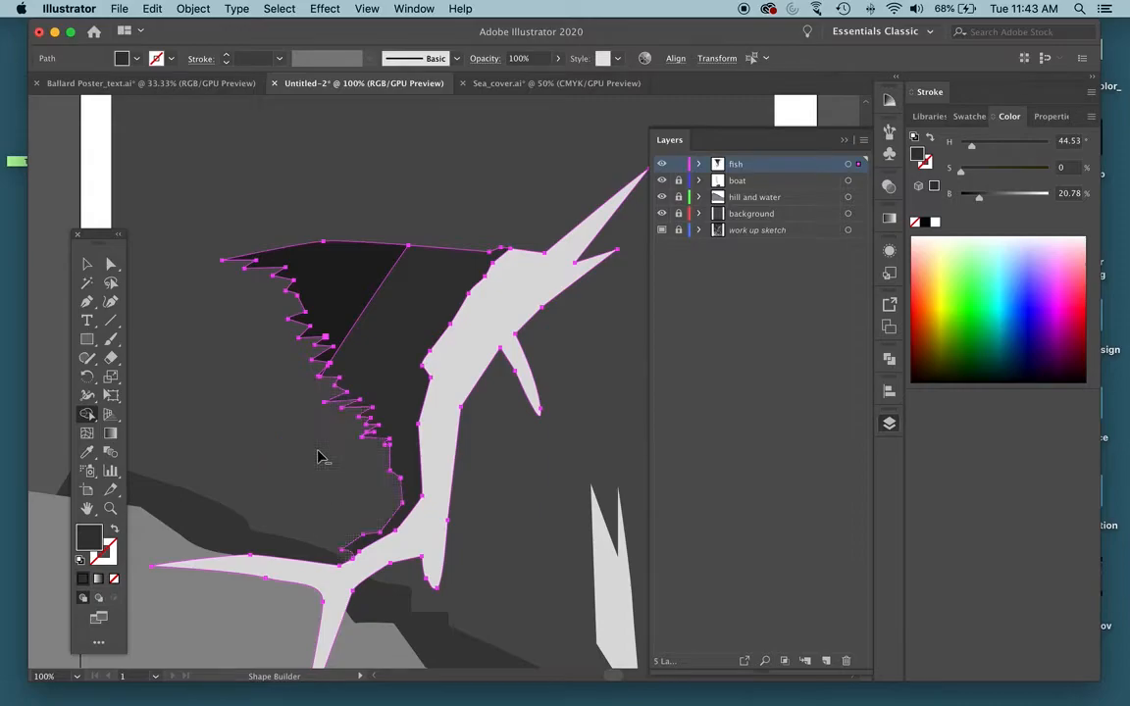
click(87, 265)
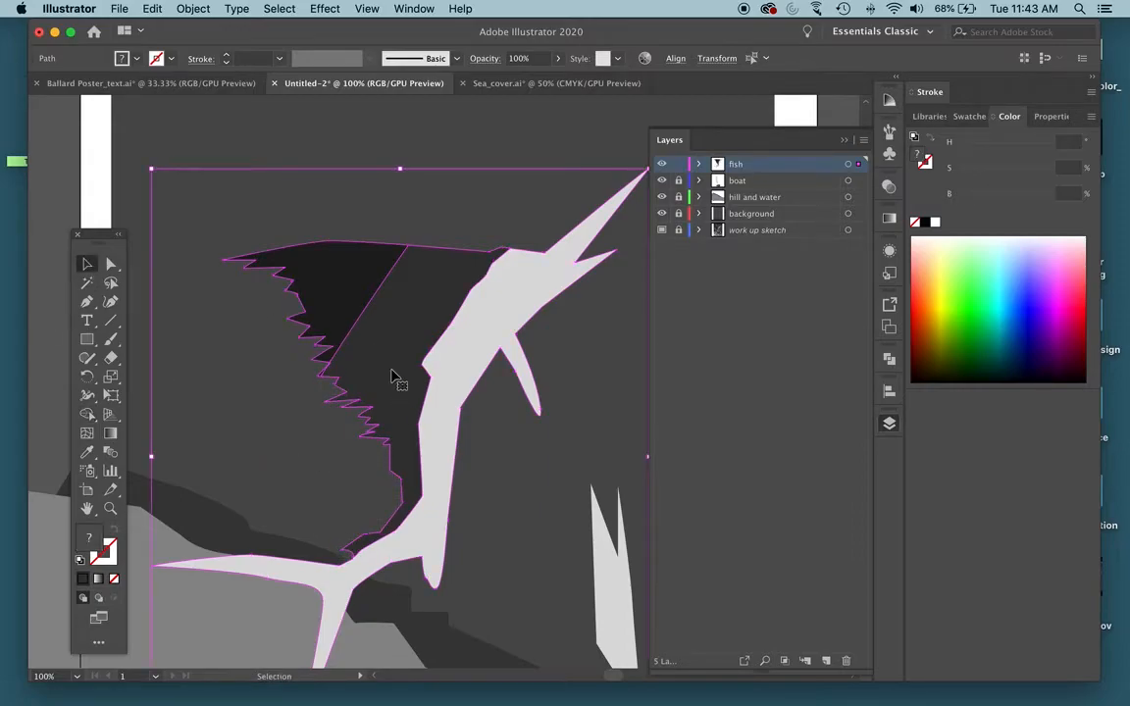
click(143, 192)
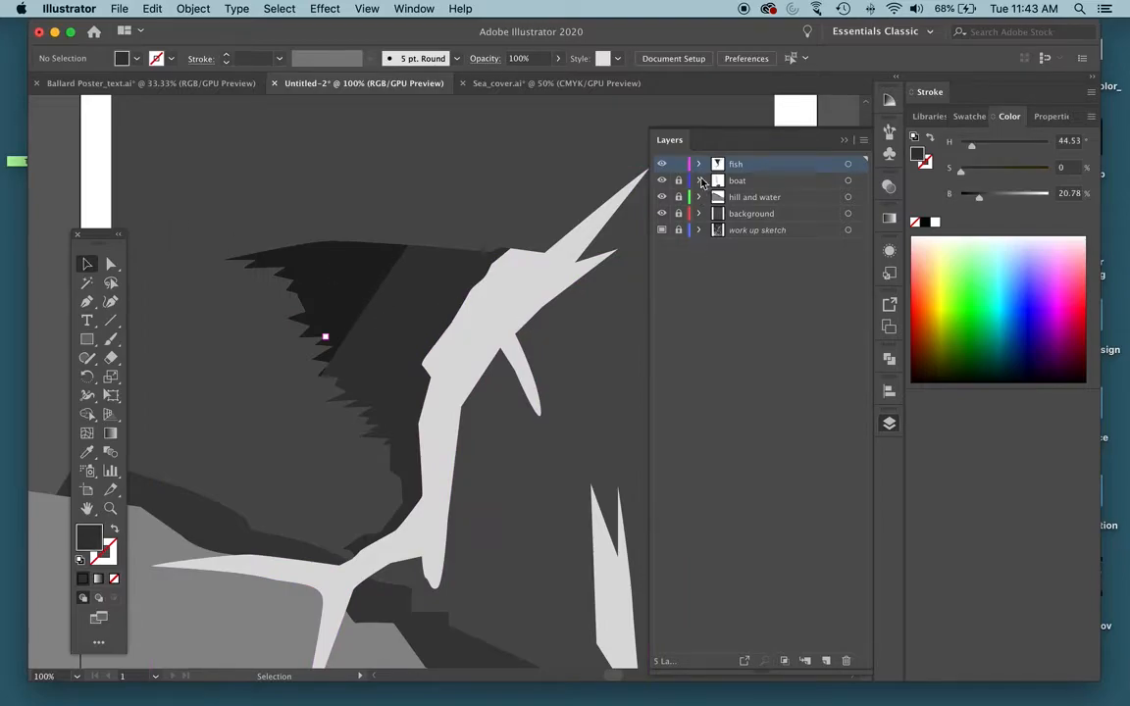
Identify the dark gray back shape among the fish layer's paths by toggling its visibility, and move it beneath the near-black sail shape.
click(698, 164)
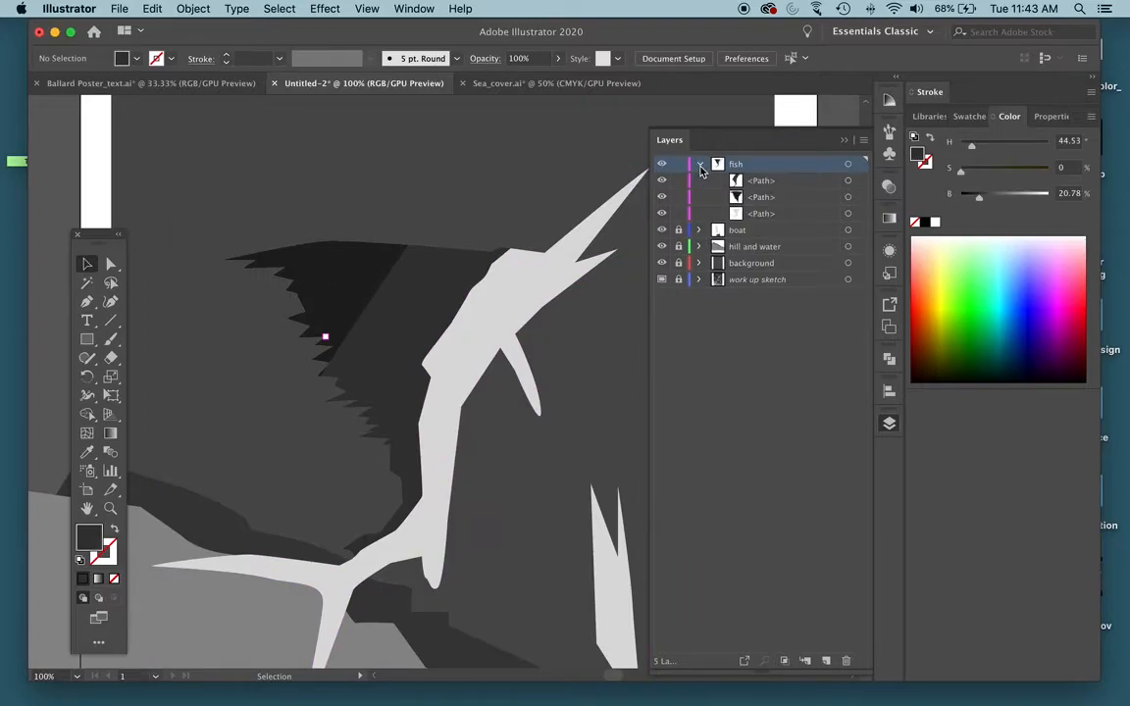
click(773, 182)
click(662, 181)
click(662, 181)
click(662, 181)
click(662, 182)
drag(734, 186, 761, 204)
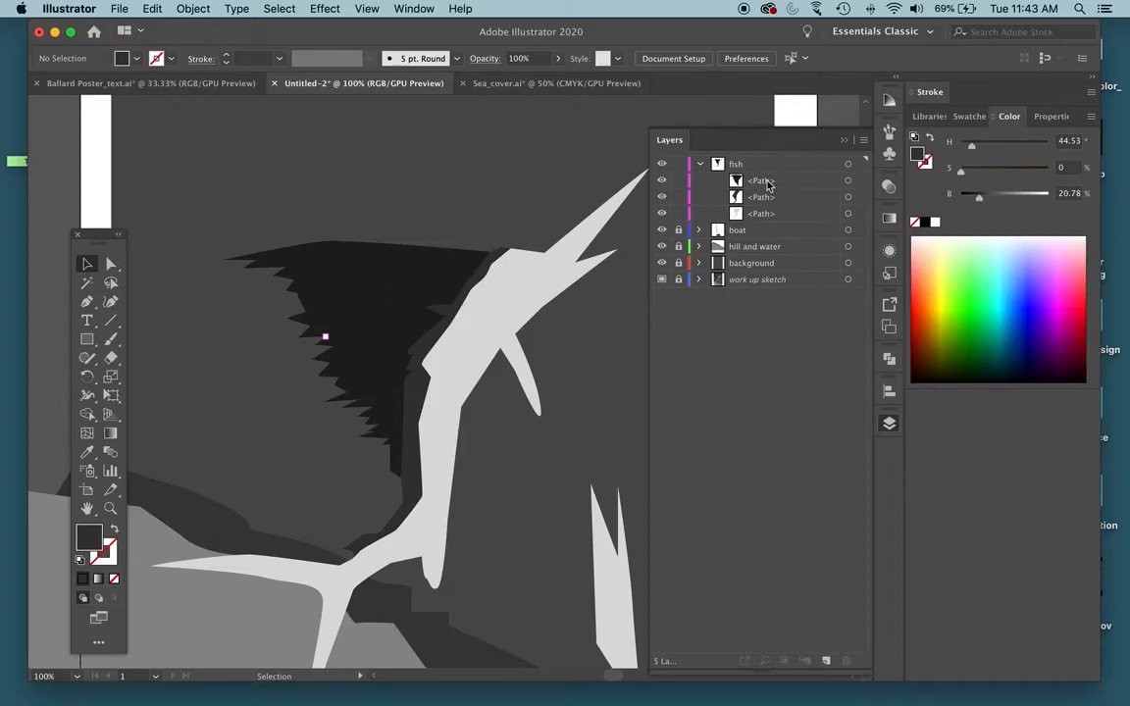
Check each fish path by toggling its visibility, and compare the stacked shapes with the sketch in outline view.
click(662, 182)
click(662, 183)
click(662, 198)
click(662, 197)
click(662, 197)
click(662, 198)
click(661, 213)
click(661, 213)
scroll(548, 284, down, 5)
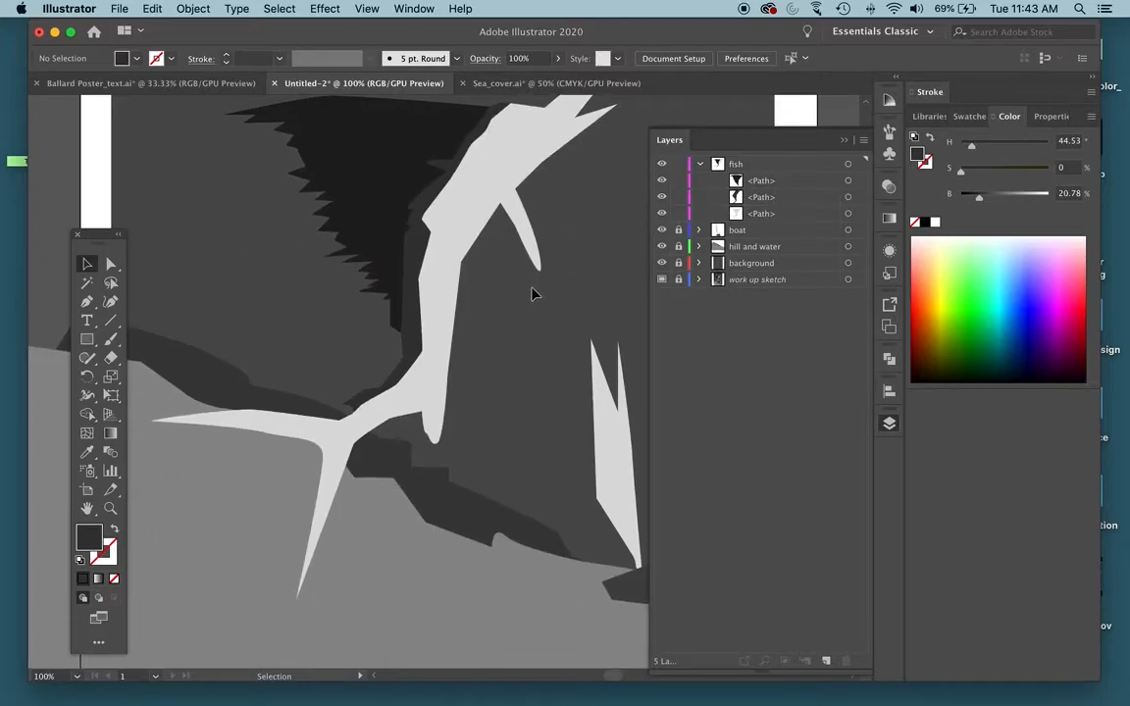
key(super+y)
key(super+y)
key(super+y)
scroll(412, 431, up, 4)
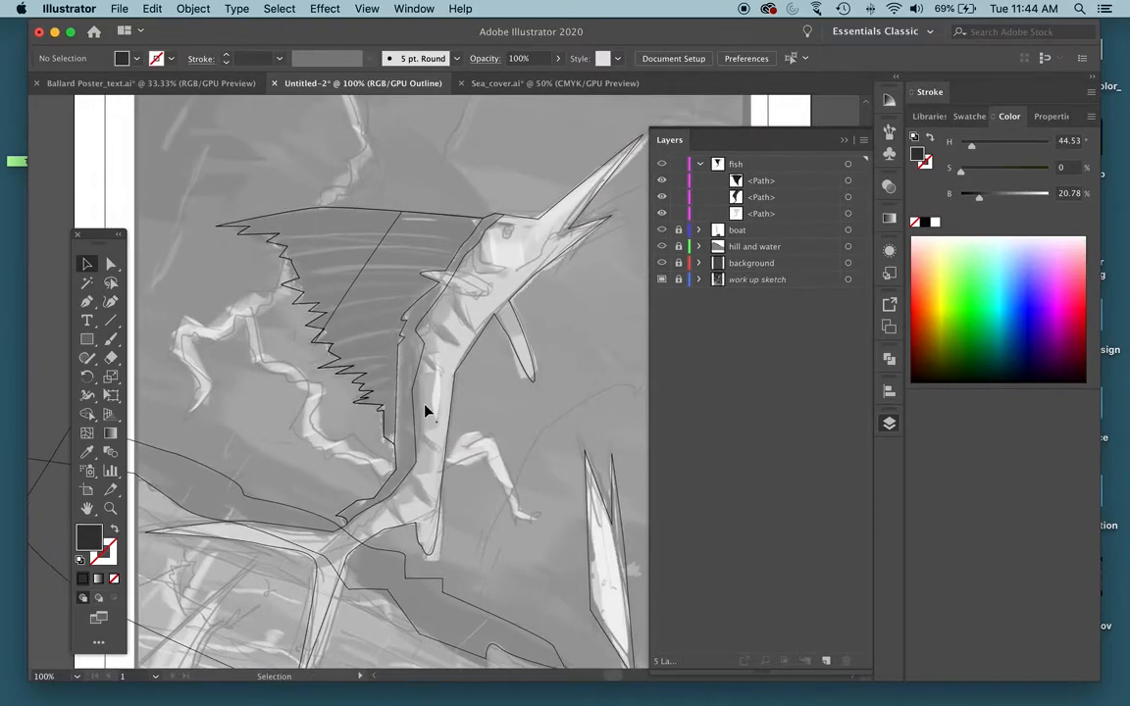
scroll(424, 409, right, 4)
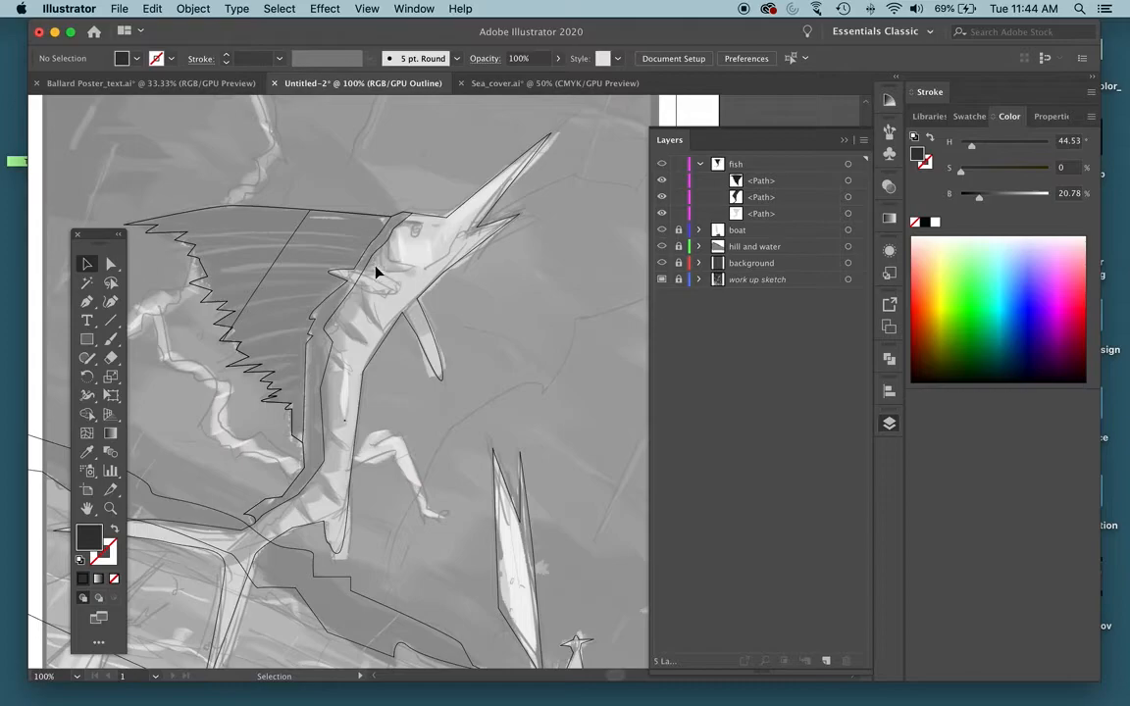
Switch to Sea_cover.ai and examine its finished fish up close along with the paths listed in the fish layer.
click(549, 82)
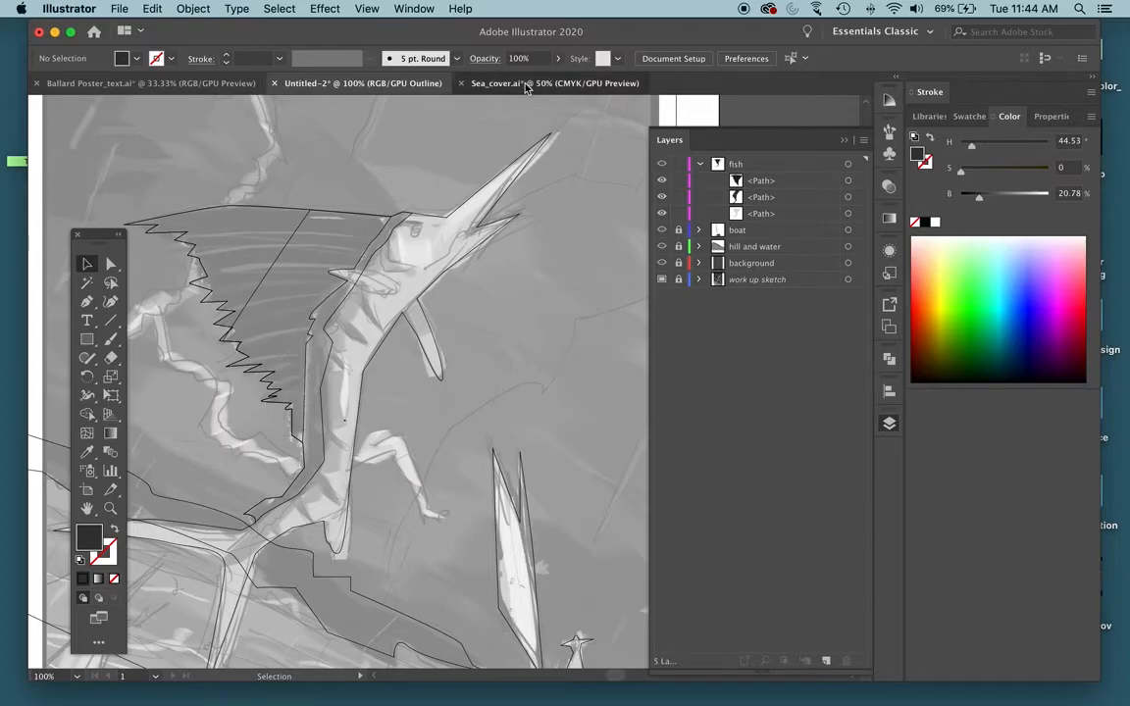
key(a)
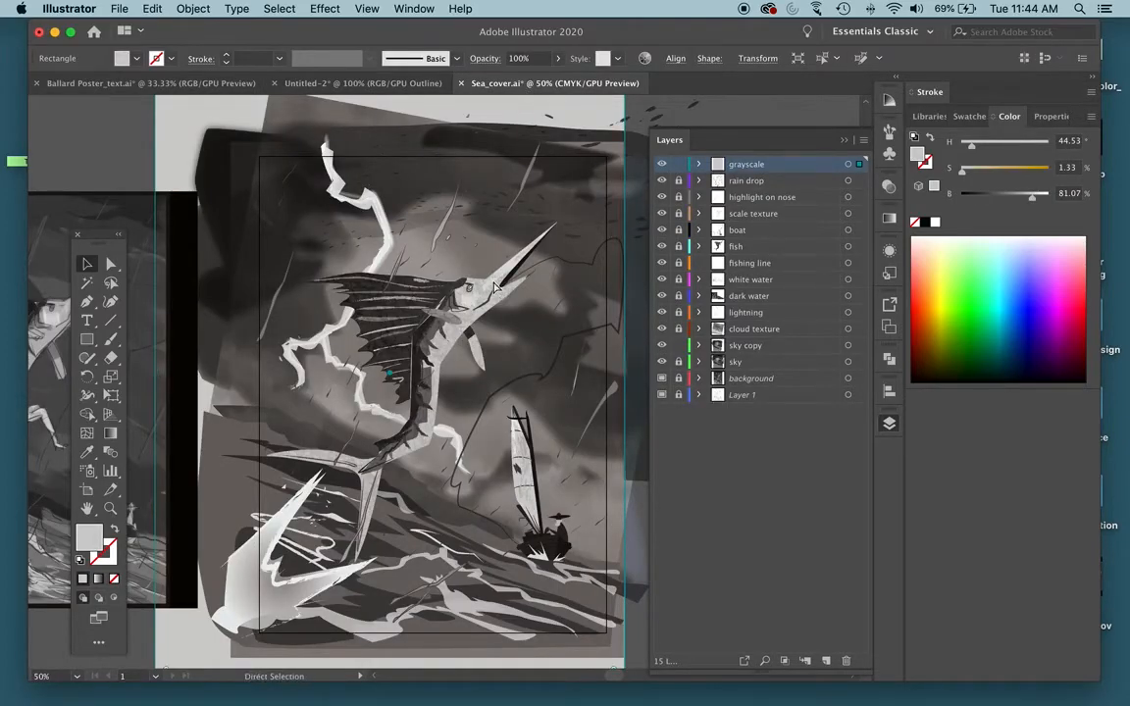
key(super+equal)
key(super+equal)
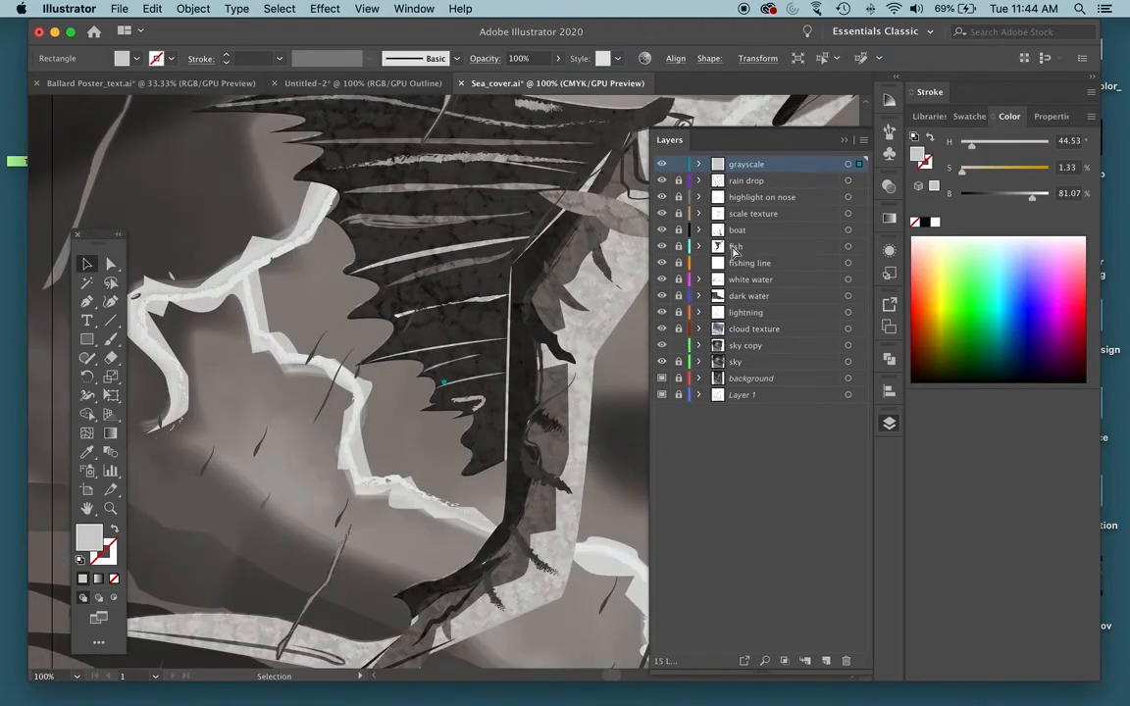
click(733, 248)
key(super+equal)
drag(506, 298, 307, 357)
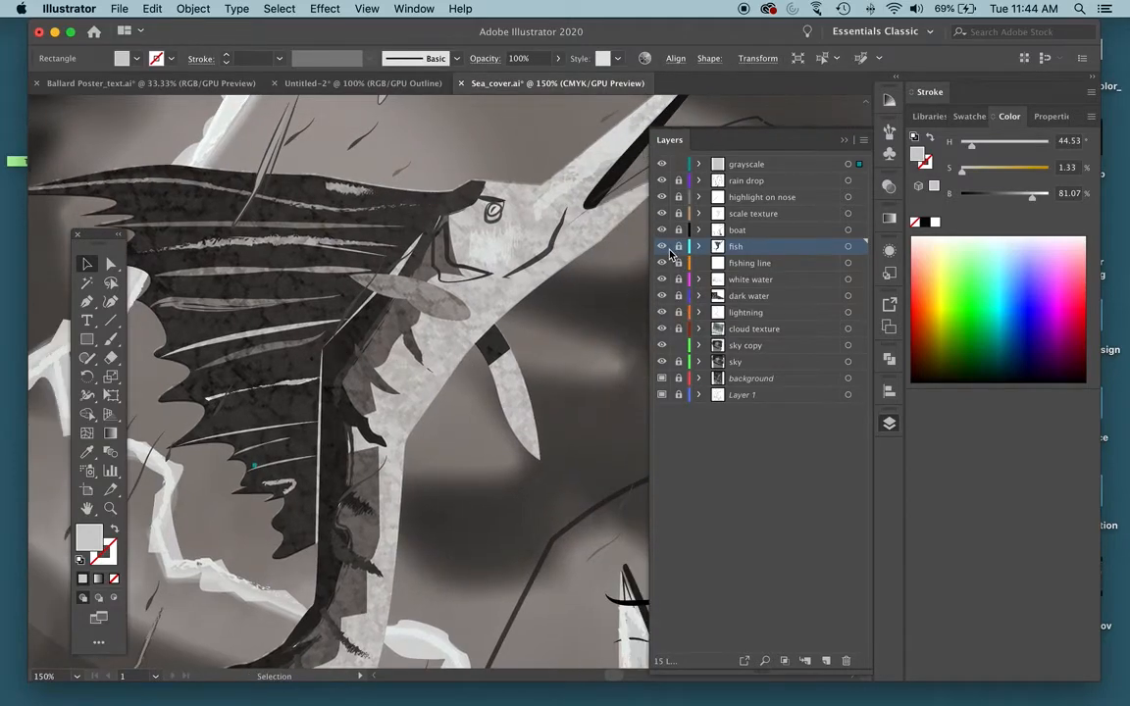
click(699, 246)
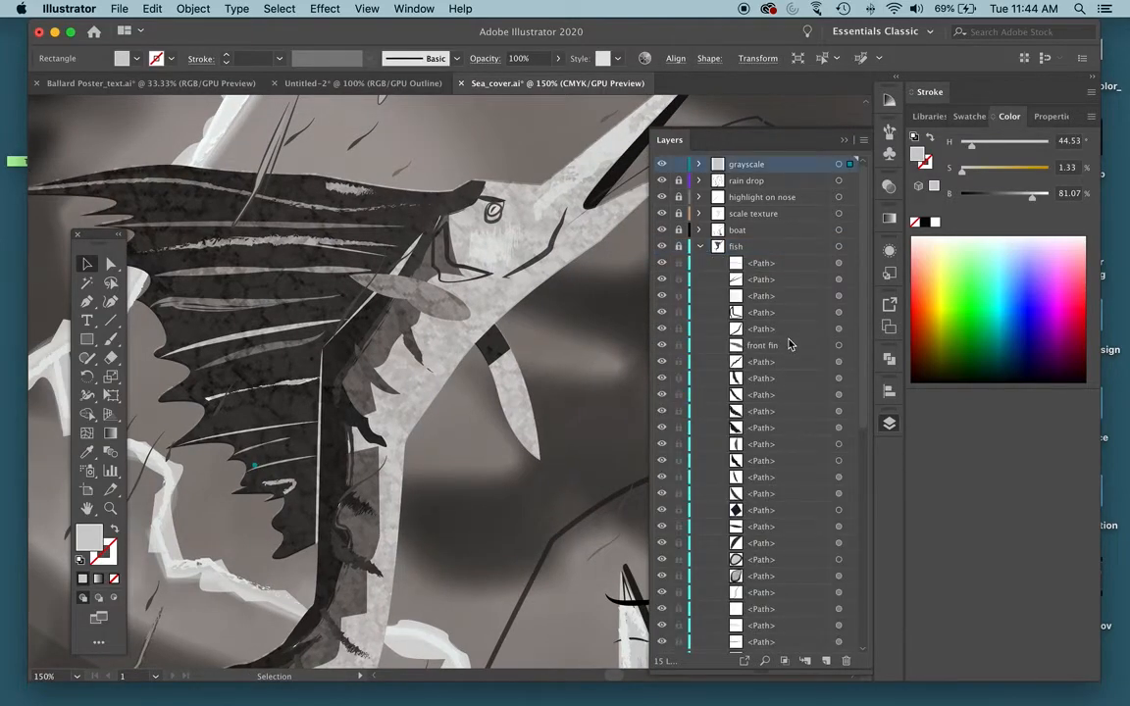
scroll(783, 348, down, 5)
scroll(782, 348, down, 3)
scroll(782, 348, up, 10)
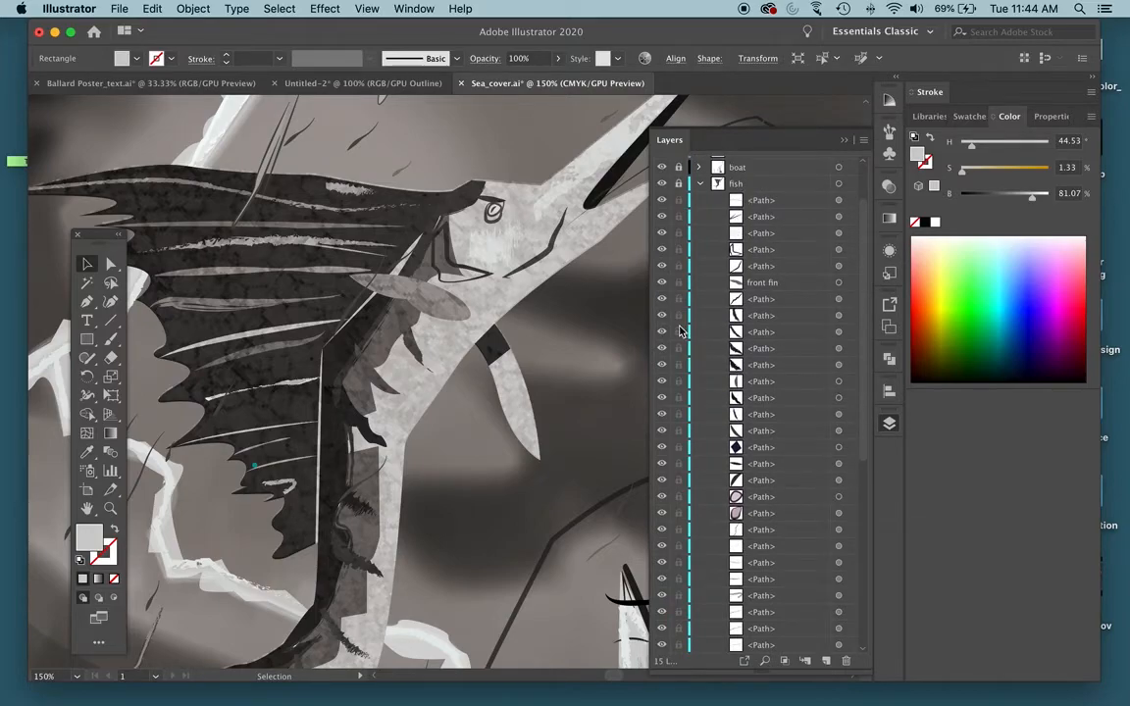
Unlock the fish layer in Sea_cover.ai and hide its second path, leaving the layer expanded.
click(679, 179)
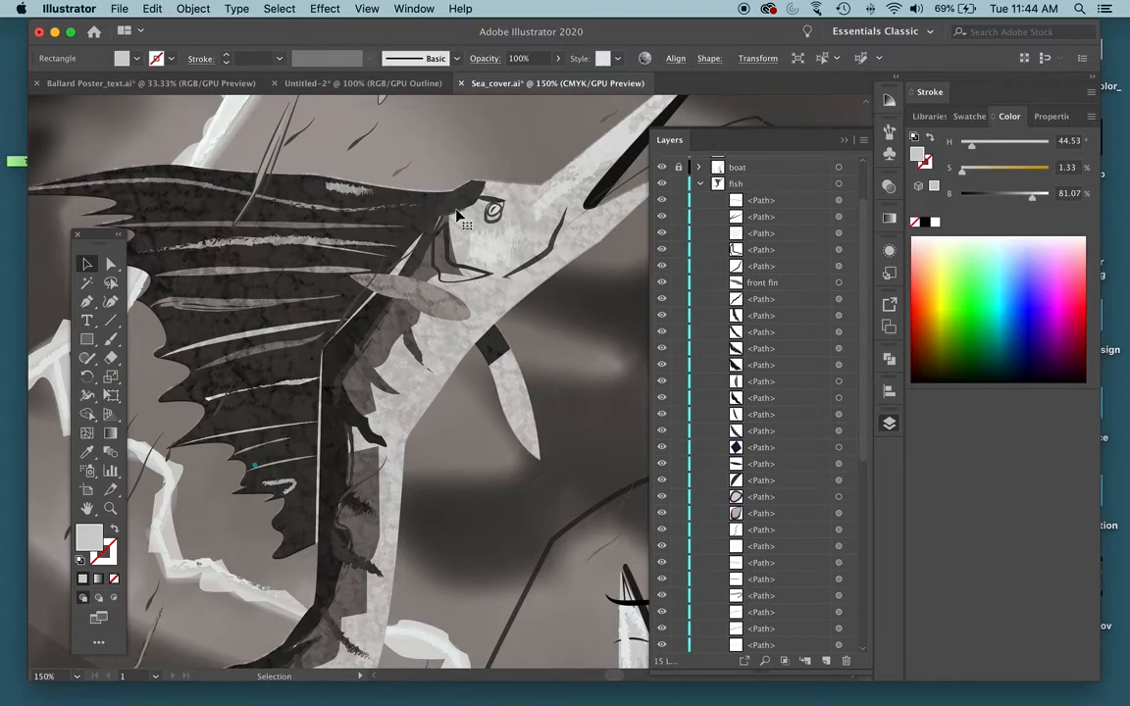
click(662, 217)
click(700, 184)
click(714, 248)
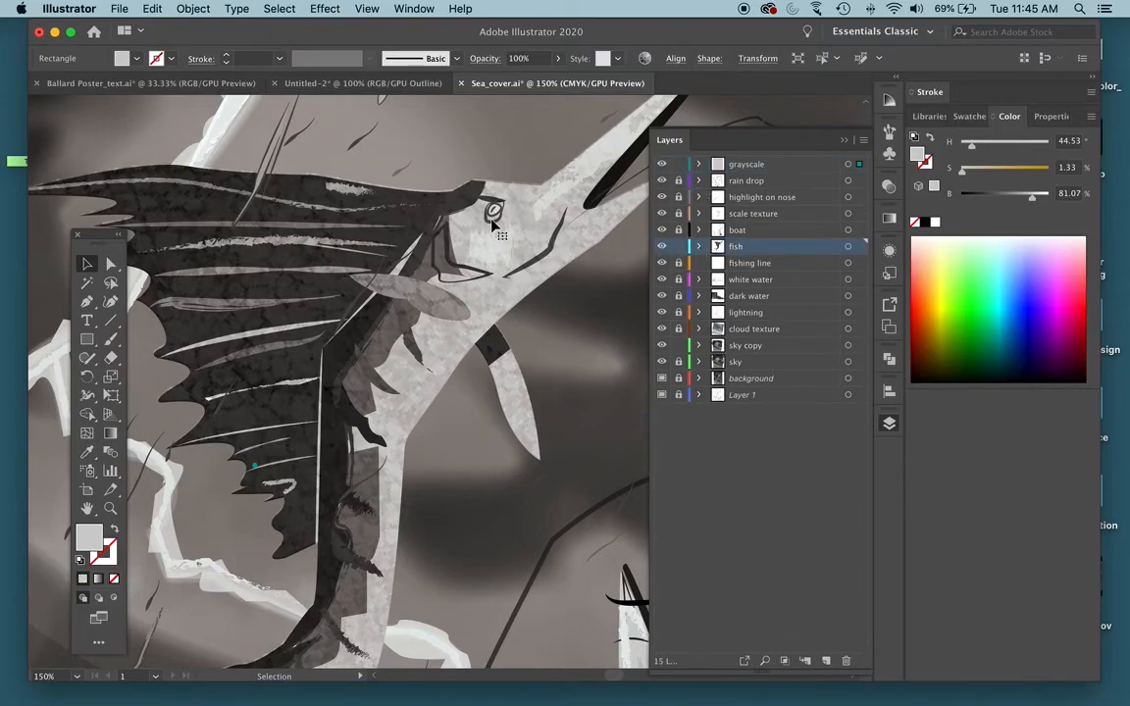
click(699, 248)
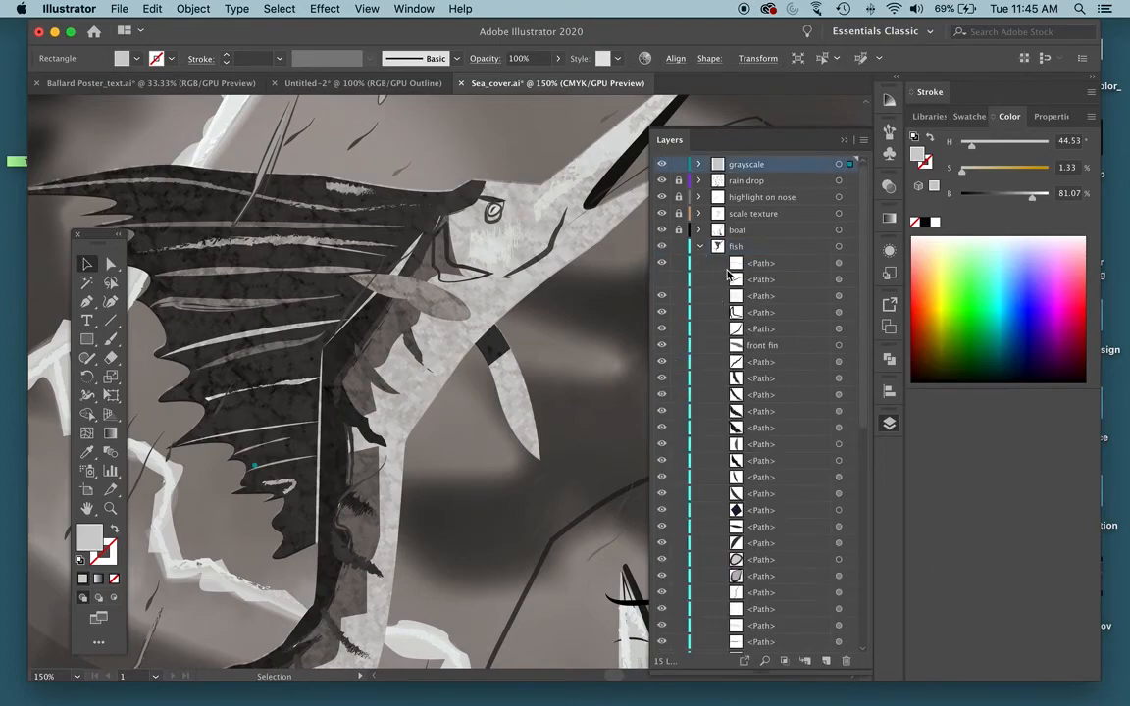
Select the brush stroke along the upper sail to inspect how the fish's linework is built, and look over the whole illustration.
click(839, 264)
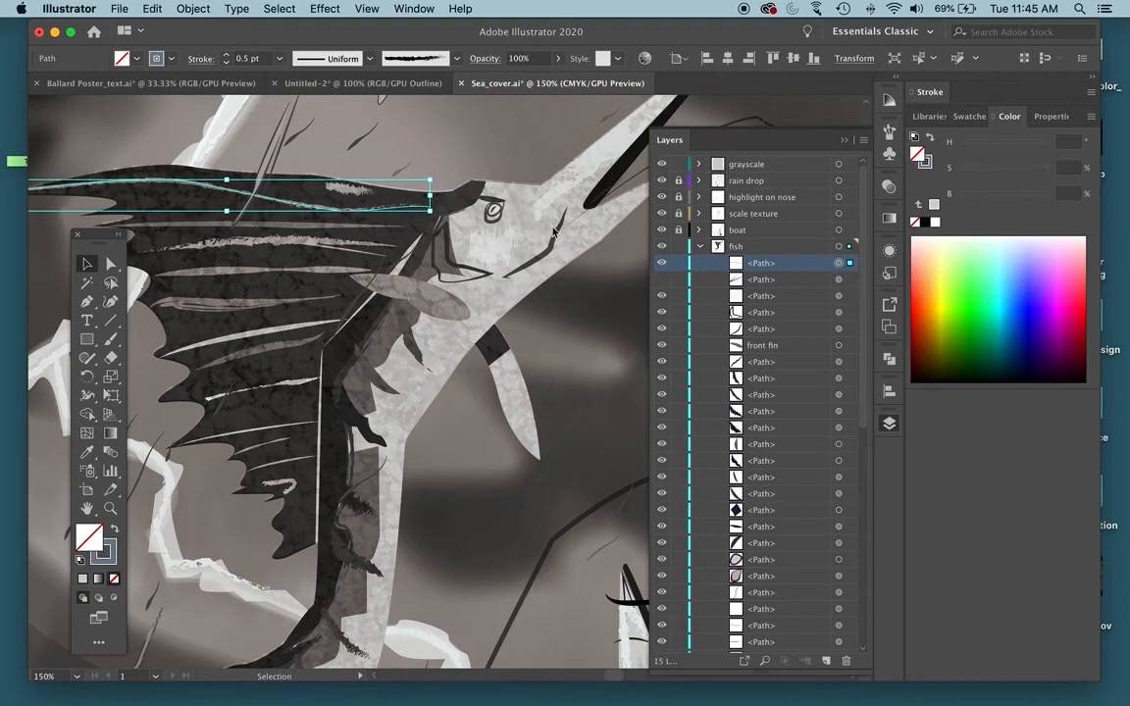
drag(302, 189, 361, 207)
click(499, 214)
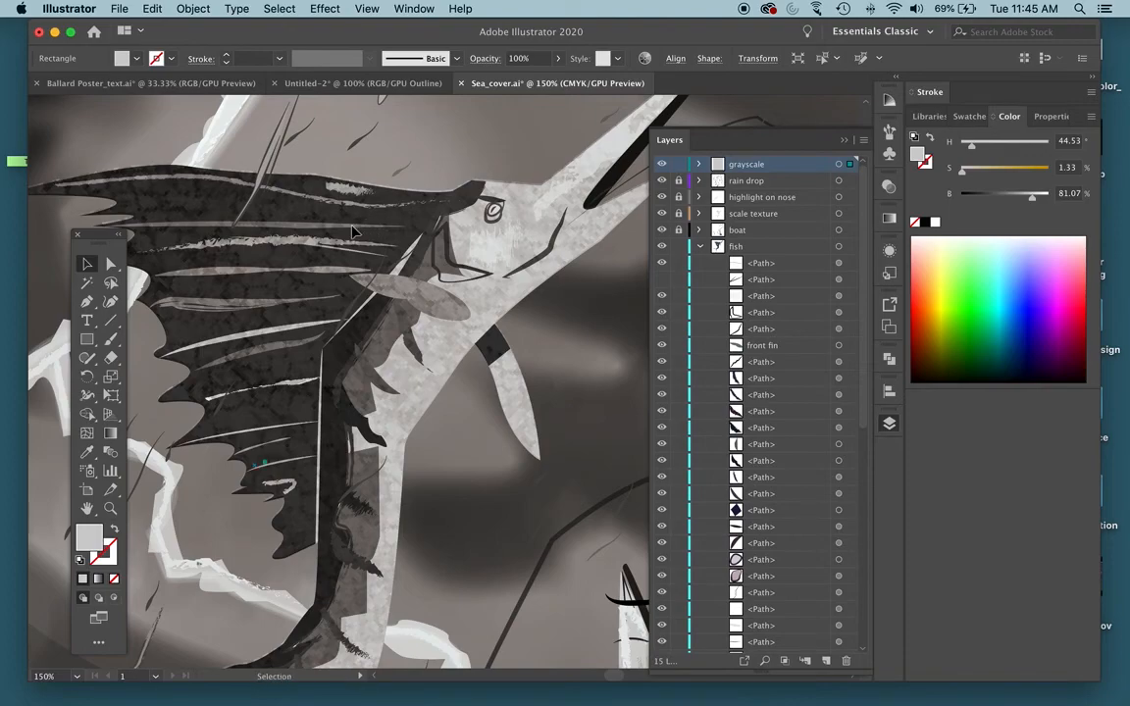
scroll(750, 328, down, 5)
scroll(746, 334, up, 5)
key(a)
key(super+minus)
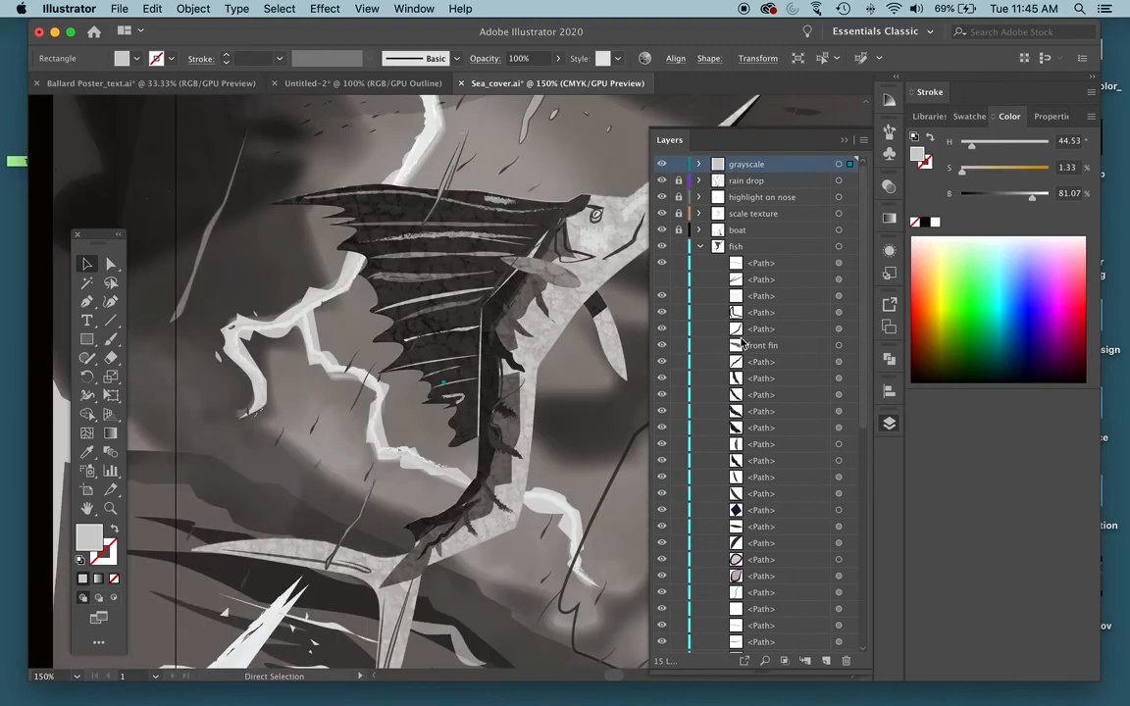
key(super+minus)
key(super+minus)
Return to the Untitled-2 poster, display it in preview view, and collapse the fish layer.
click(331, 84)
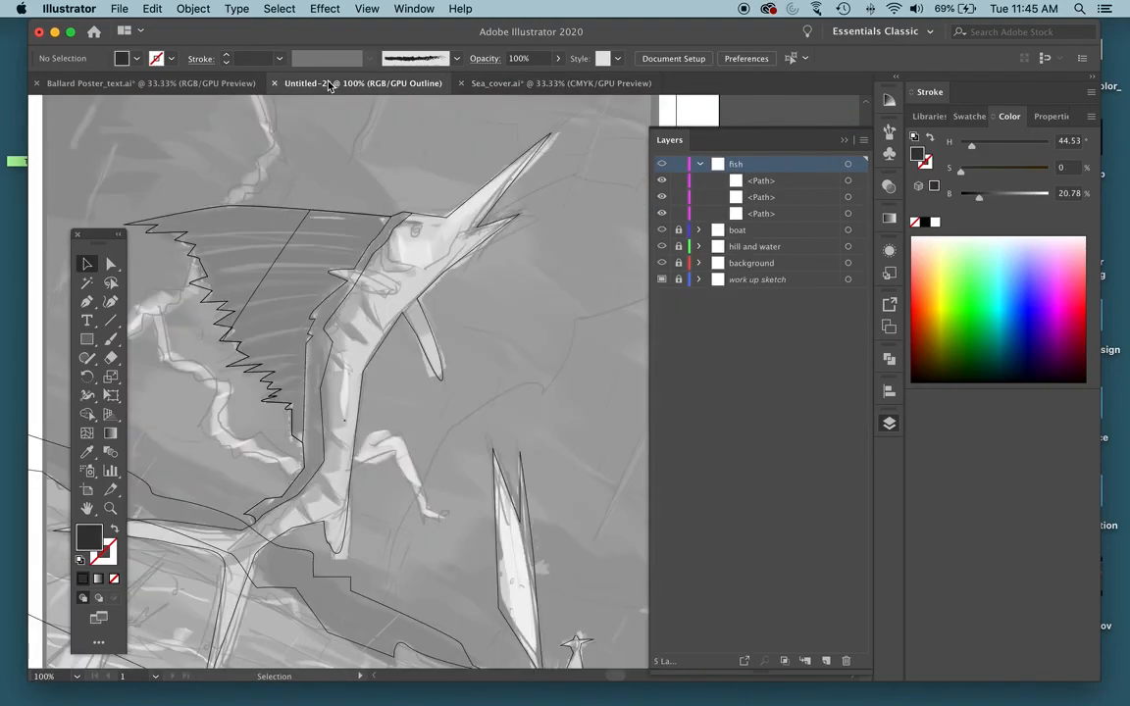
key(super+y)
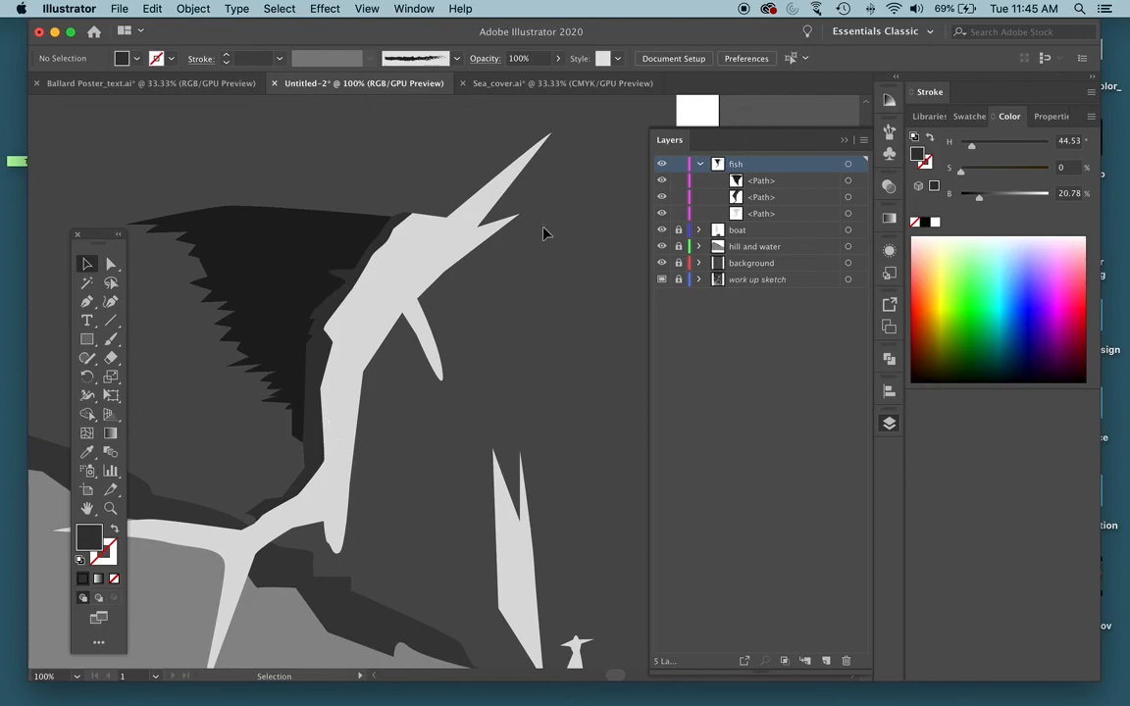
click(699, 164)
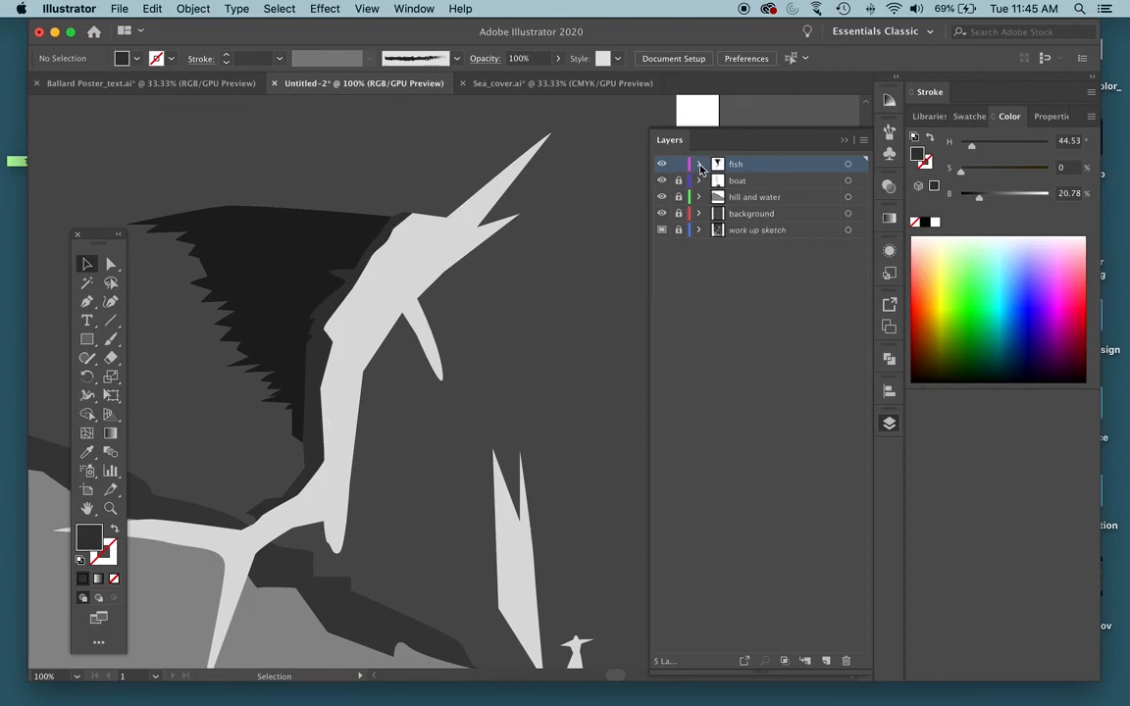